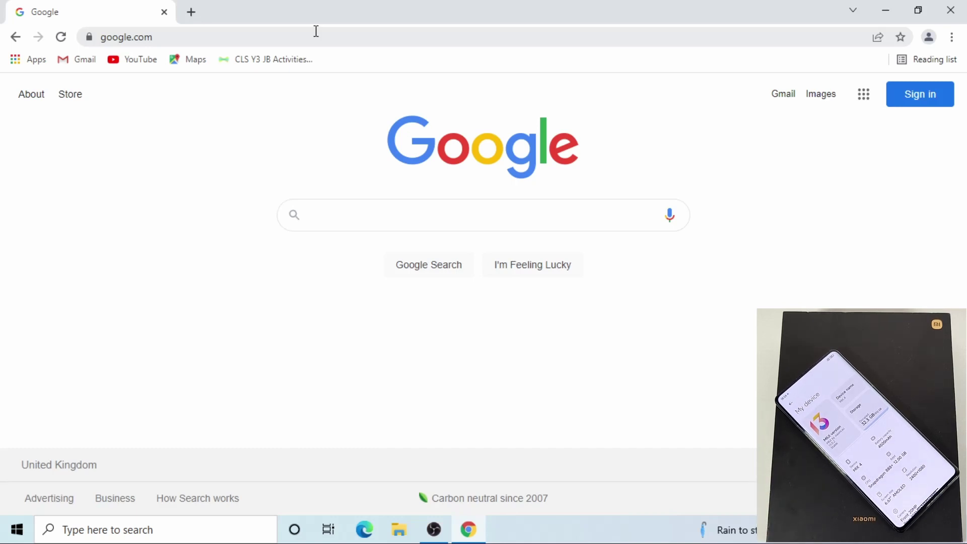
Search Google for 'xiaomi firmware updater' and open the Xiaomi Firmware Updater site.
click(347, 217)
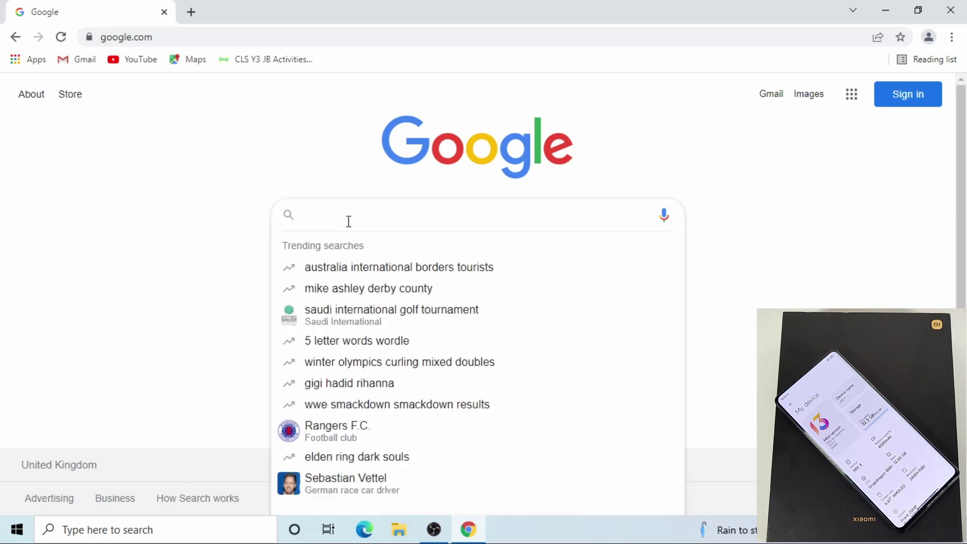
text(xiaomi firmware u)
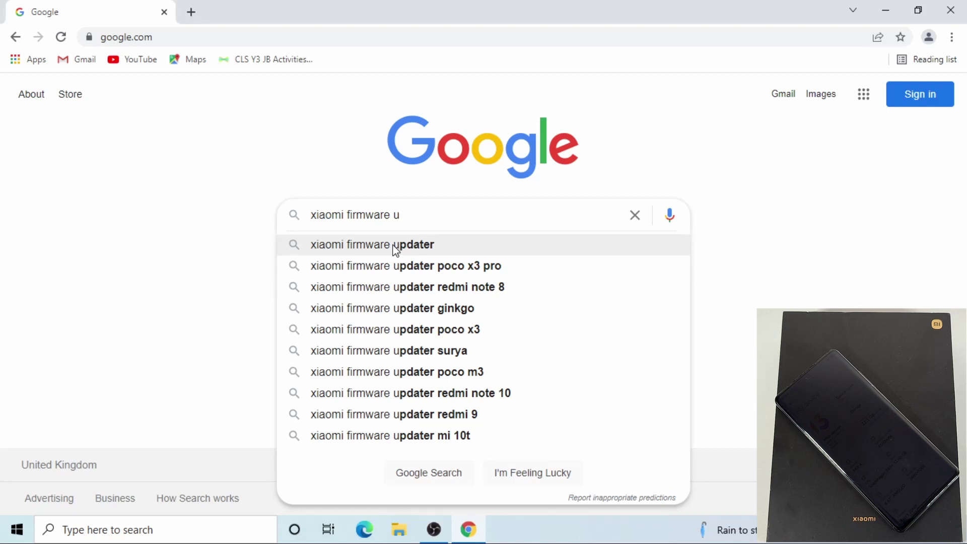
click(396, 247)
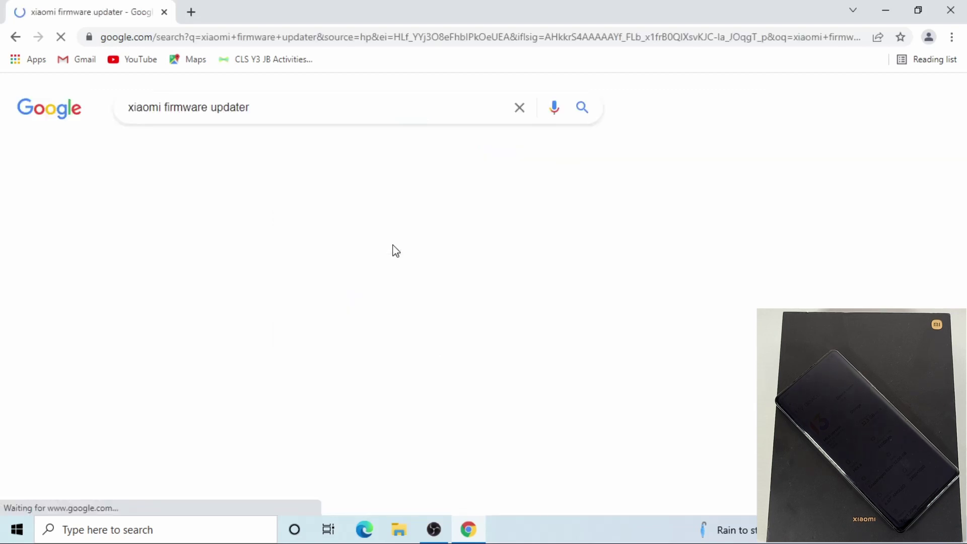
click(223, 233)
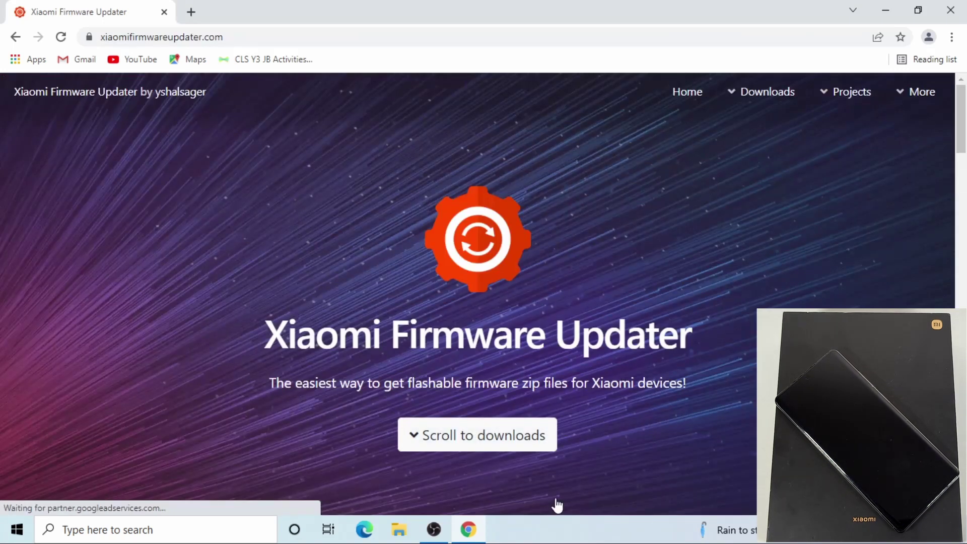
In the downloads section, choose MIX 4 (odin) as the device, with ROM and Latest.
scroll(470, 386, down, 1)
click(469, 385)
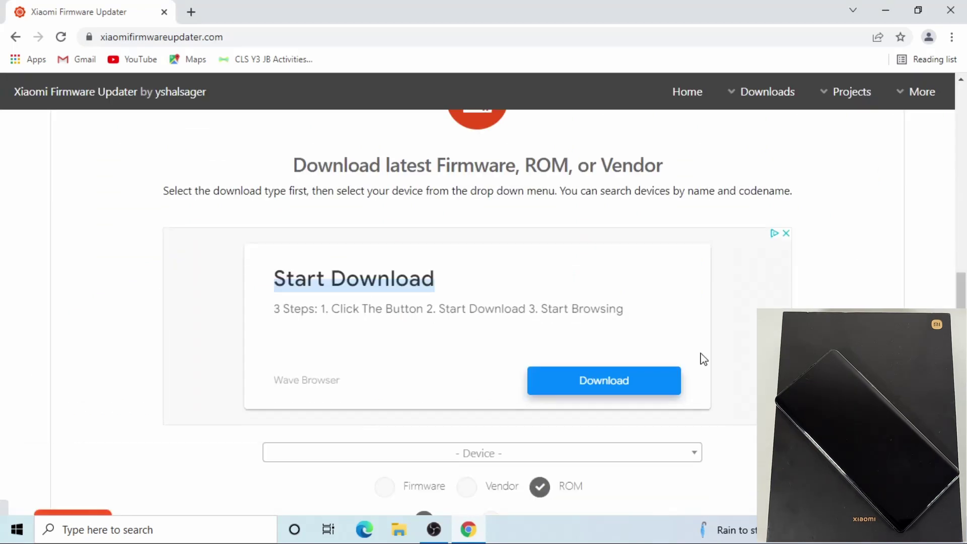
scroll(703, 359, down, 3)
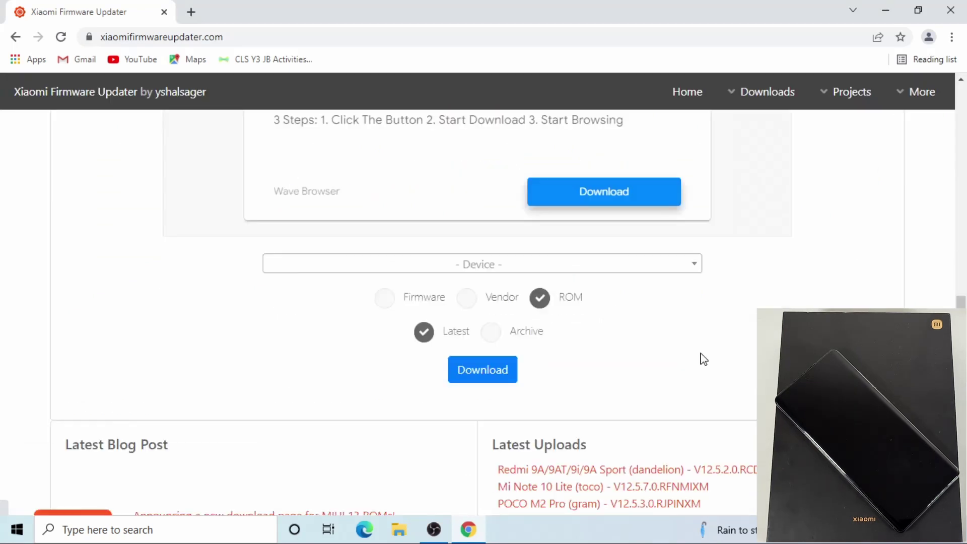
click(484, 274)
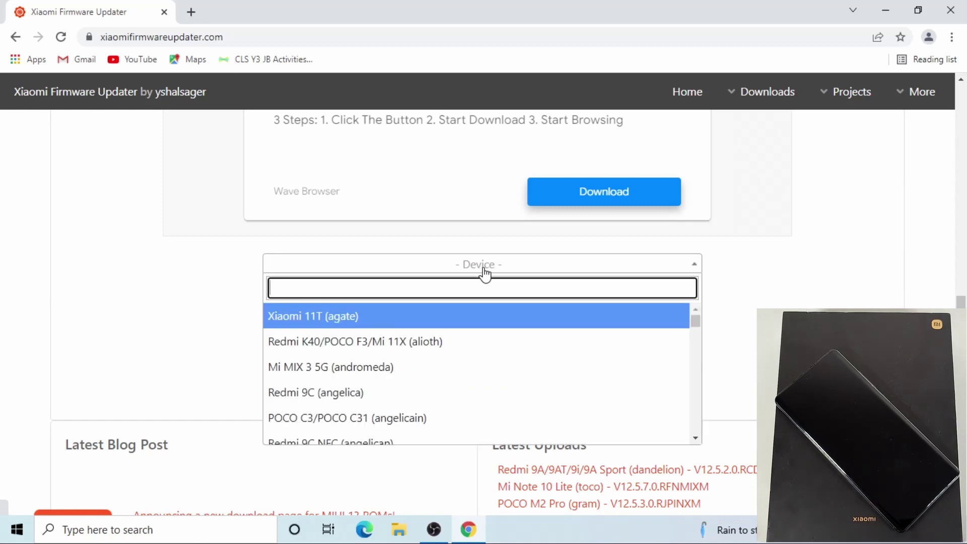
text(Mix)
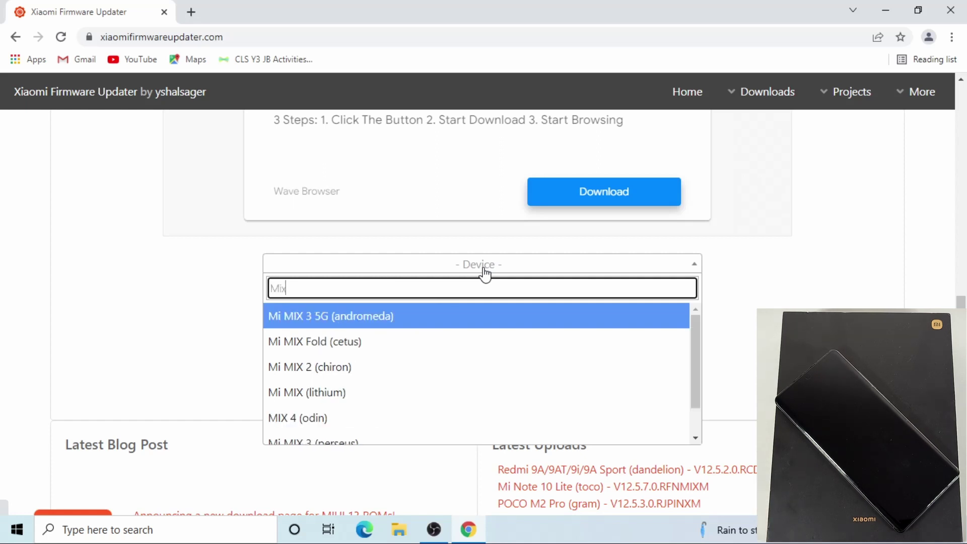
text( 4)
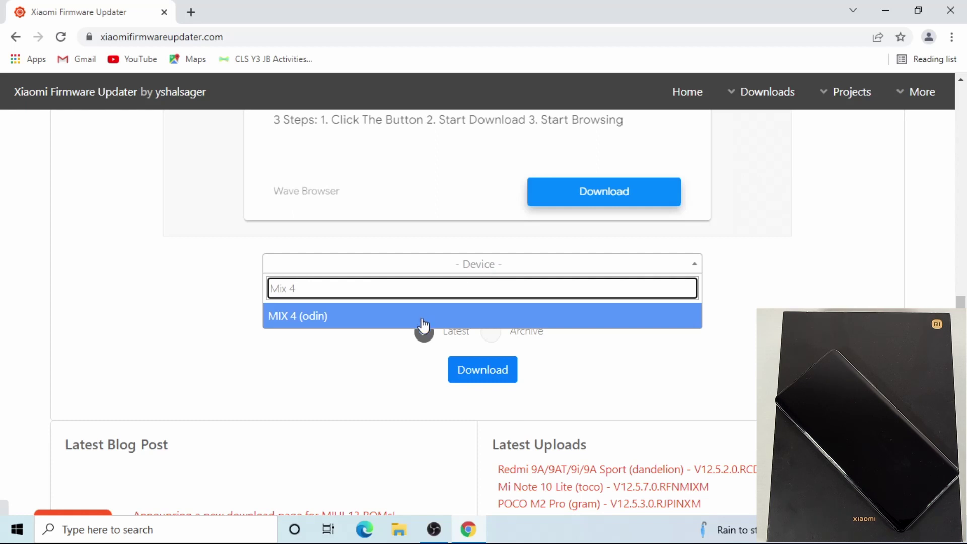
click(403, 323)
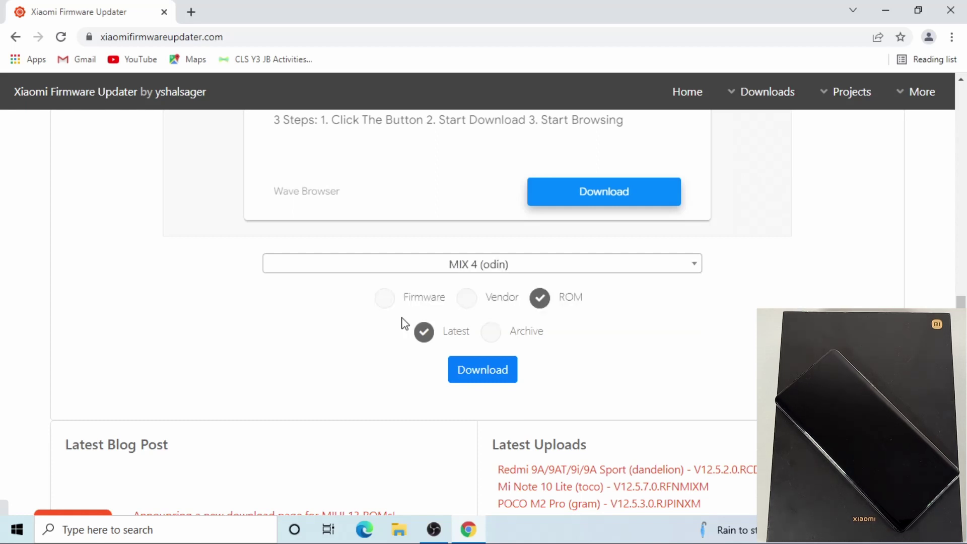
Open the latest MIX 4 ROMs and go to the stable Fastboot V13.0.2.0.SKMCNXM page.
click(483, 375)
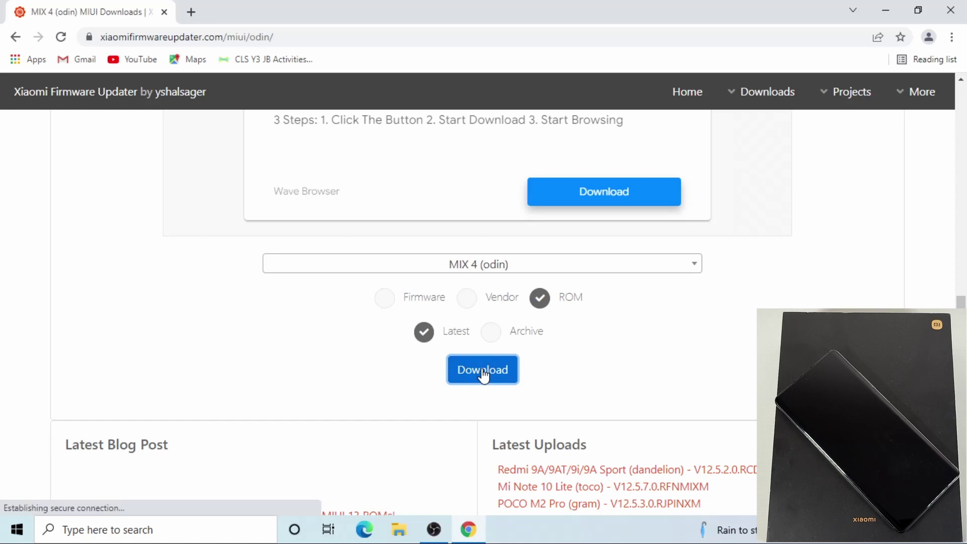
scroll(483, 372, down, 5)
scroll(483, 372, down, 4)
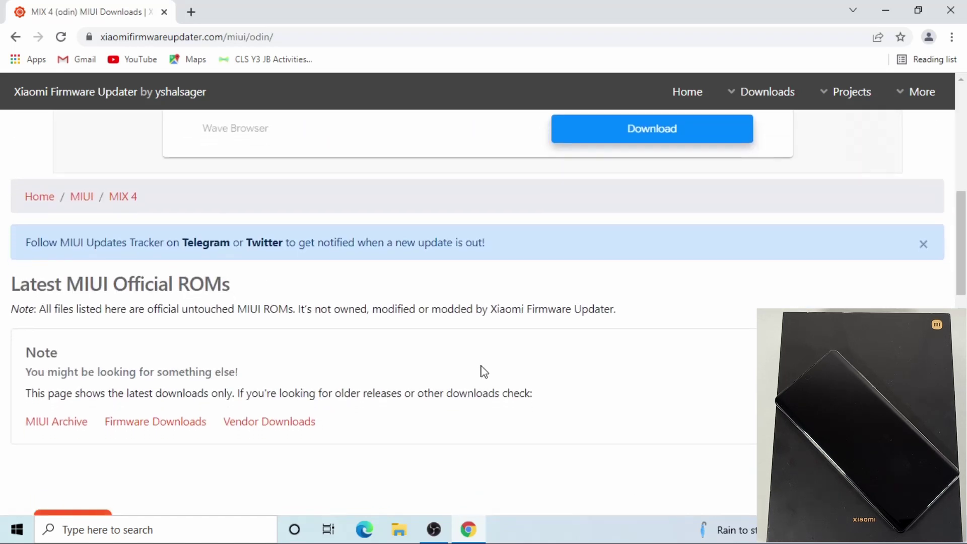
scroll(484, 372, down, 7)
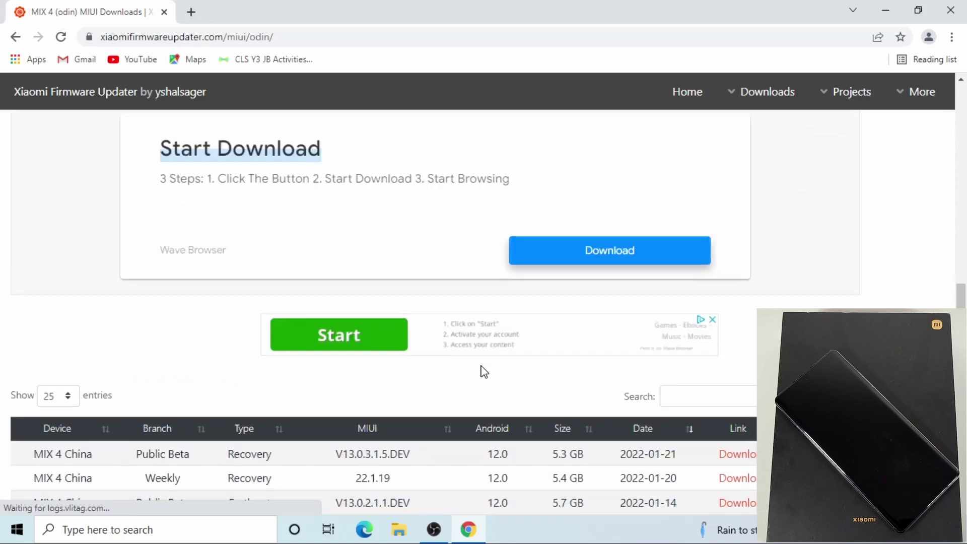
scroll(484, 371, down, 1)
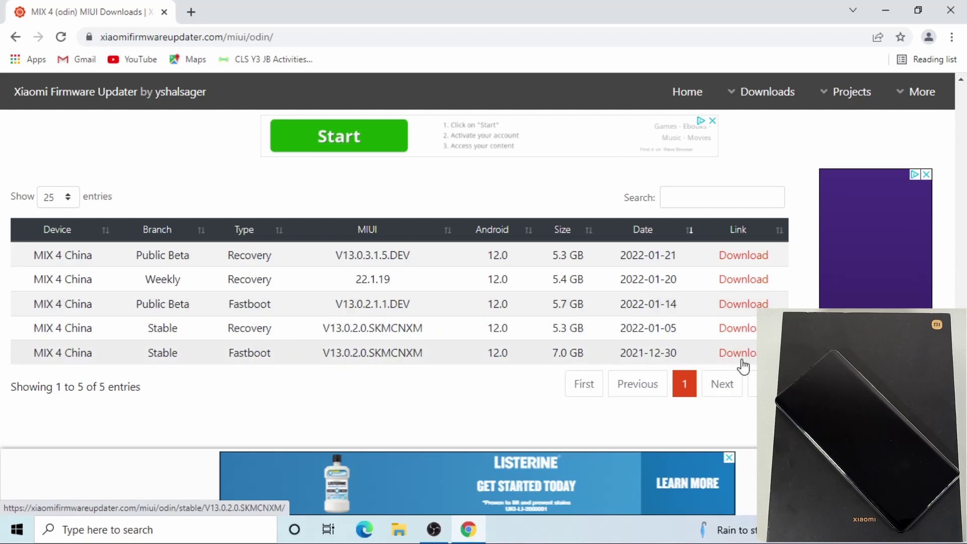
click(742, 361)
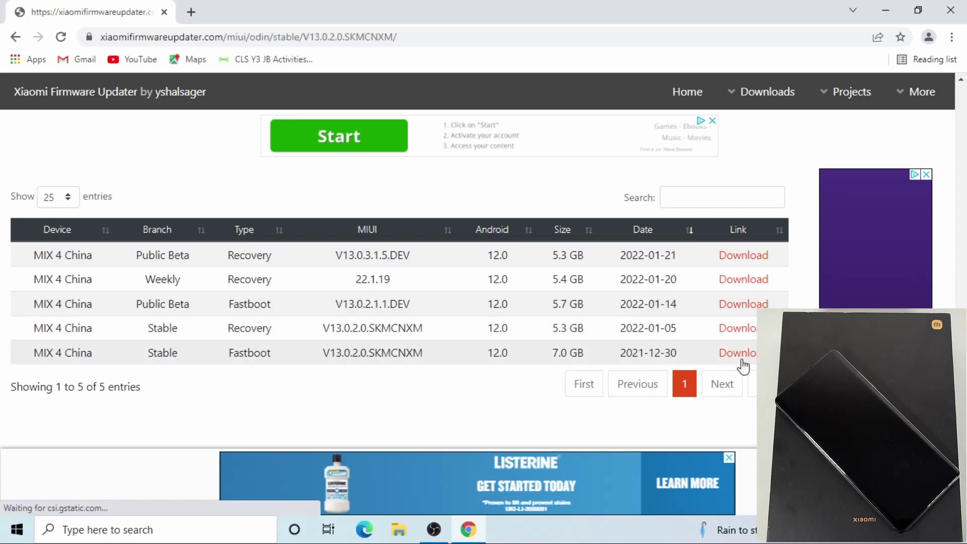
Start the Full ROM download from that page, then cancel it.
scroll(744, 352, down, 7)
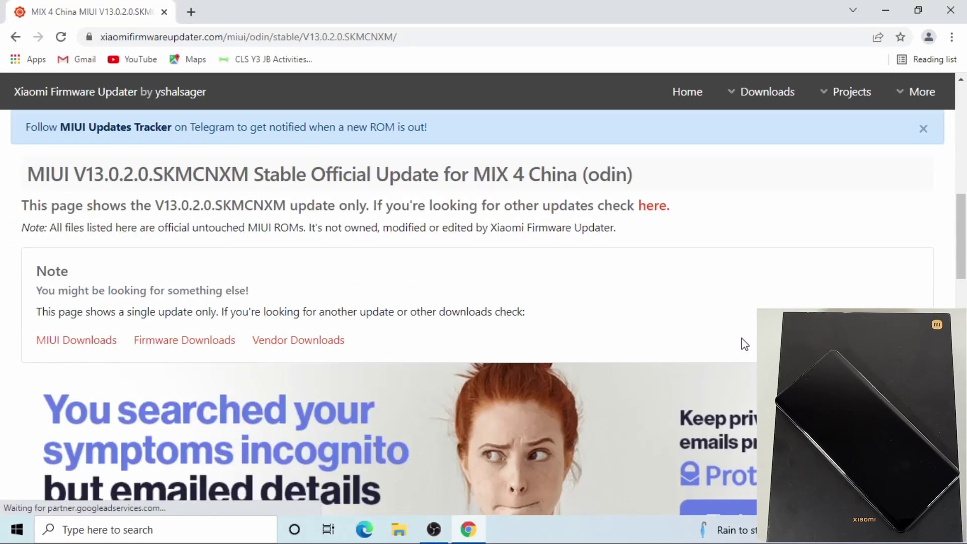
scroll(744, 350, down, 6)
scroll(744, 344, down, 6)
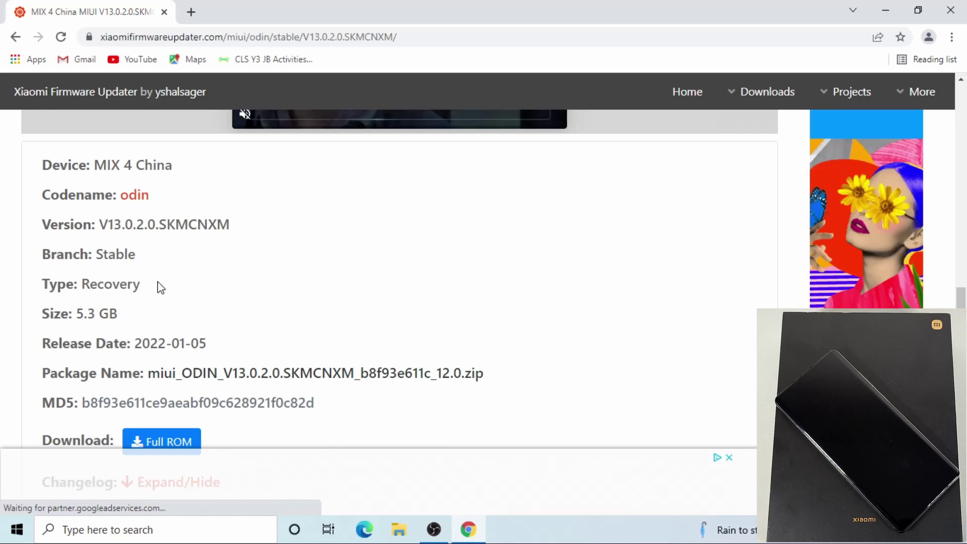
scroll(160, 287, down, 3)
scroll(160, 284, down, 5)
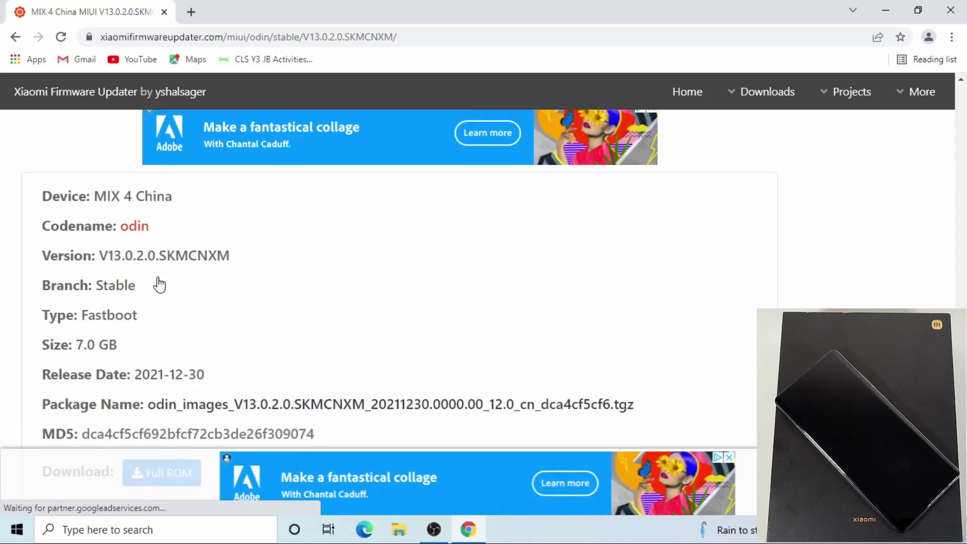
scroll(160, 285, down, 2)
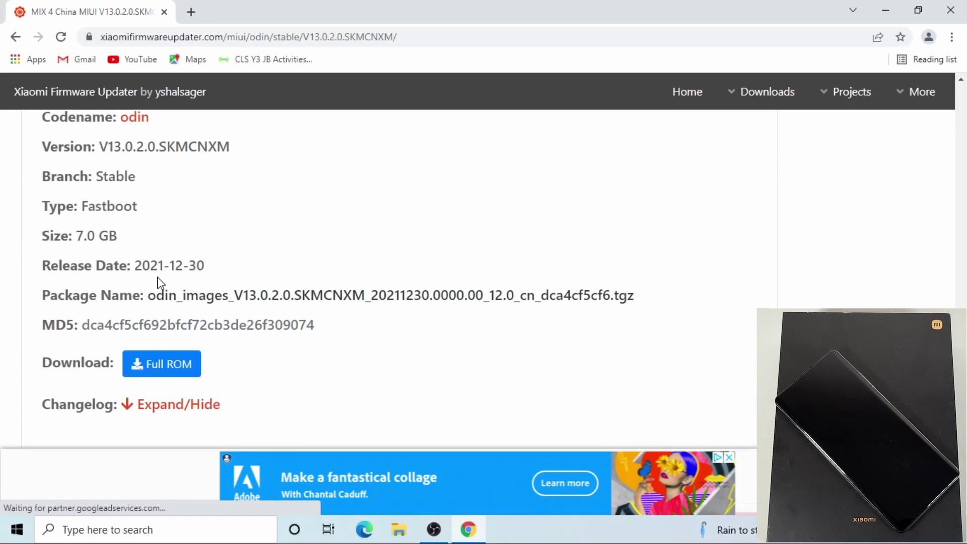
scroll(160, 282, up, 1)
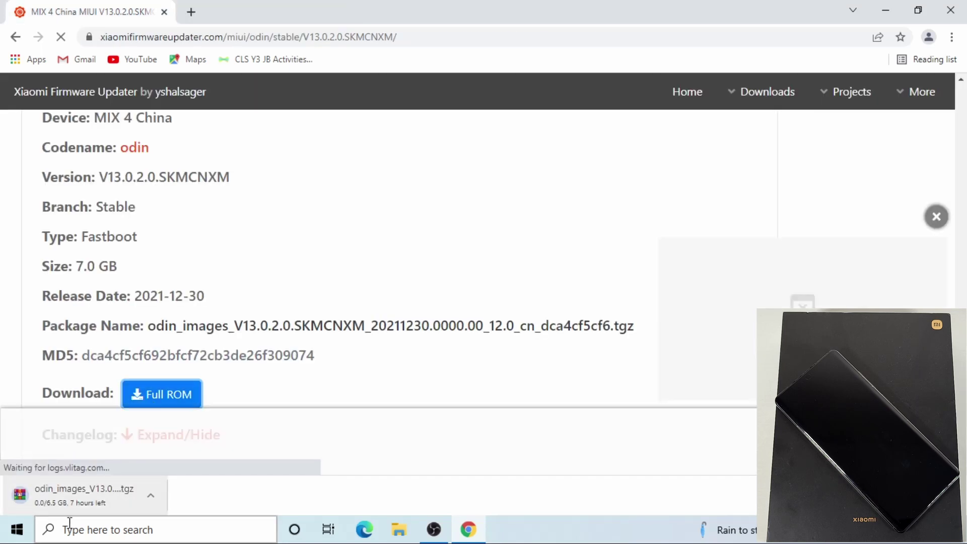
click(156, 501)
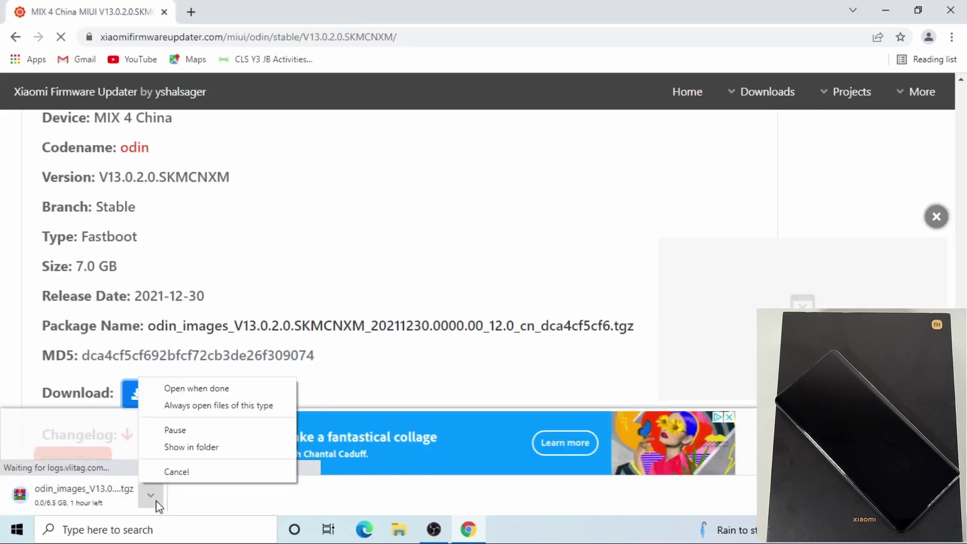
click(185, 474)
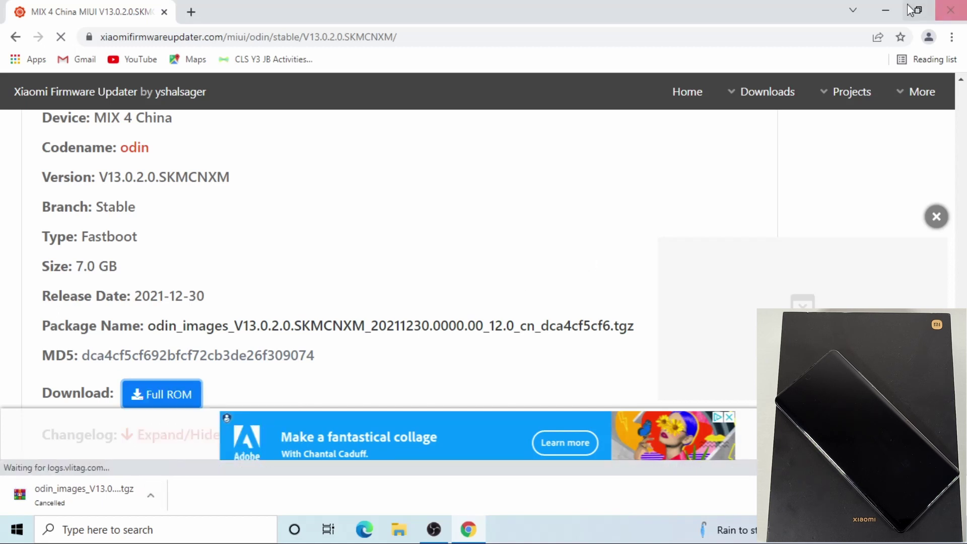
Close the browser, open Mix 4 Fastboot and bring up the odin_images .tgz archive's context menu.
click(963, 10)
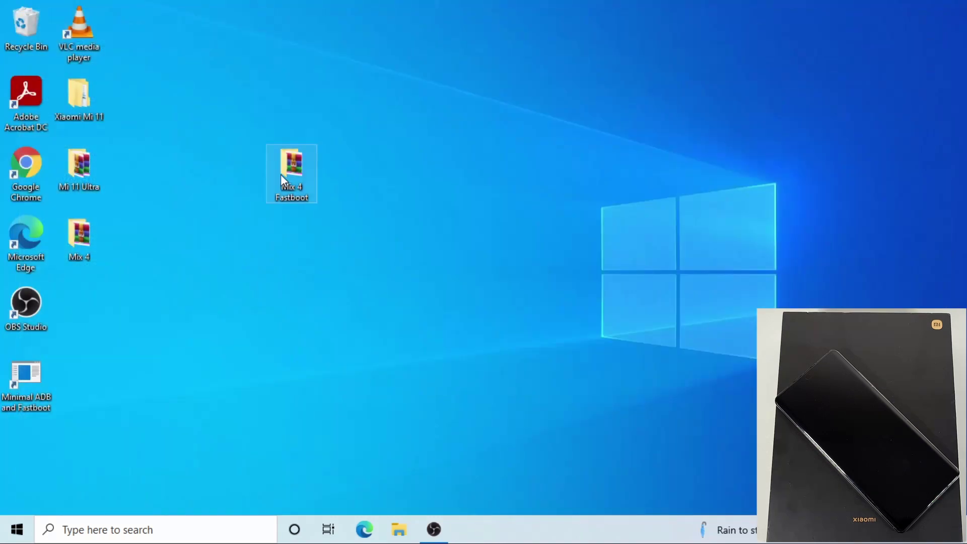
double_click(282, 179)
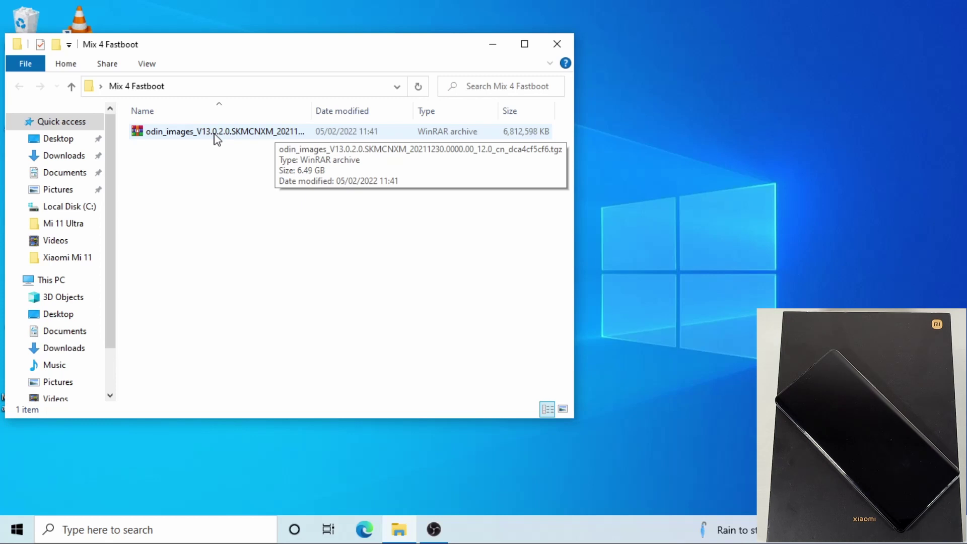
click(254, 133)
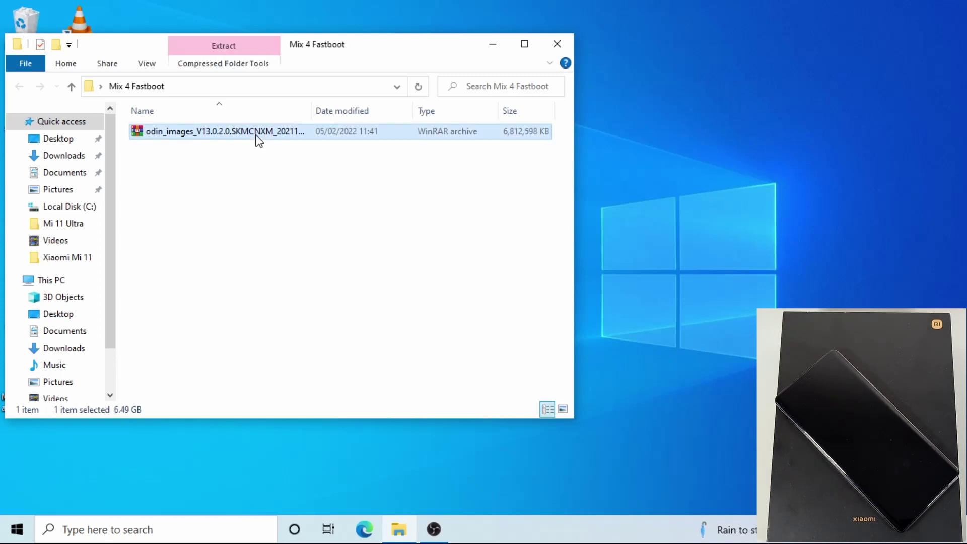
right_click(255, 133)
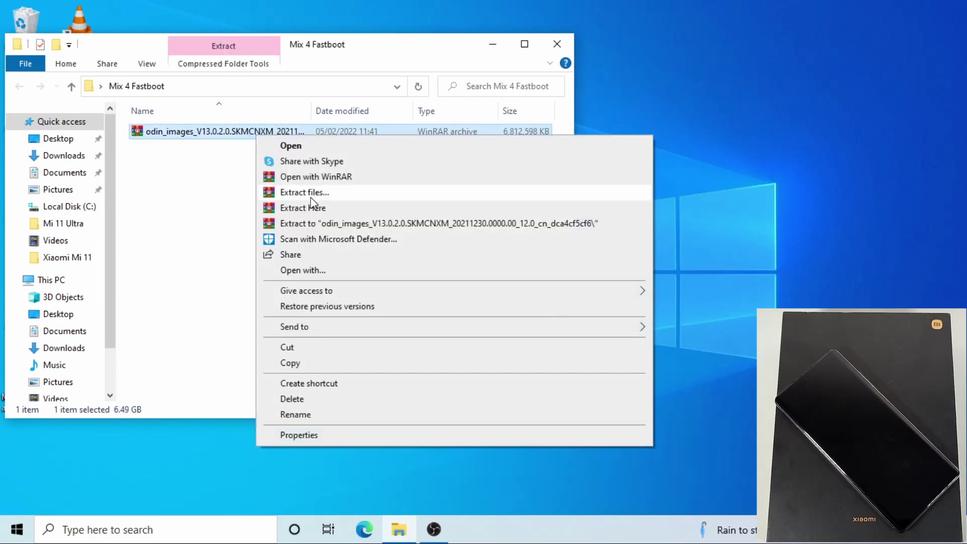
Extract the odin_images .tgz archive with WinRAR into the suggested odin_images folder.
click(311, 195)
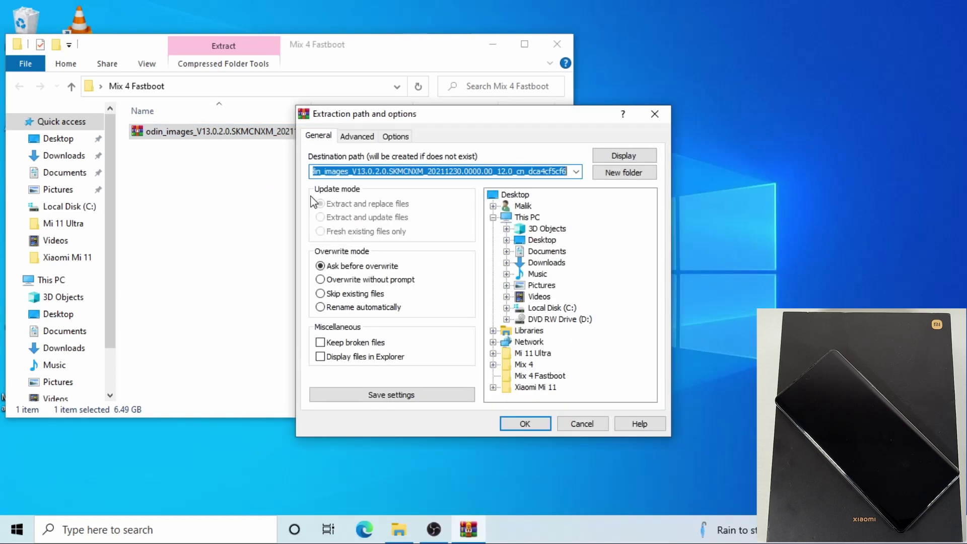
click(534, 425)
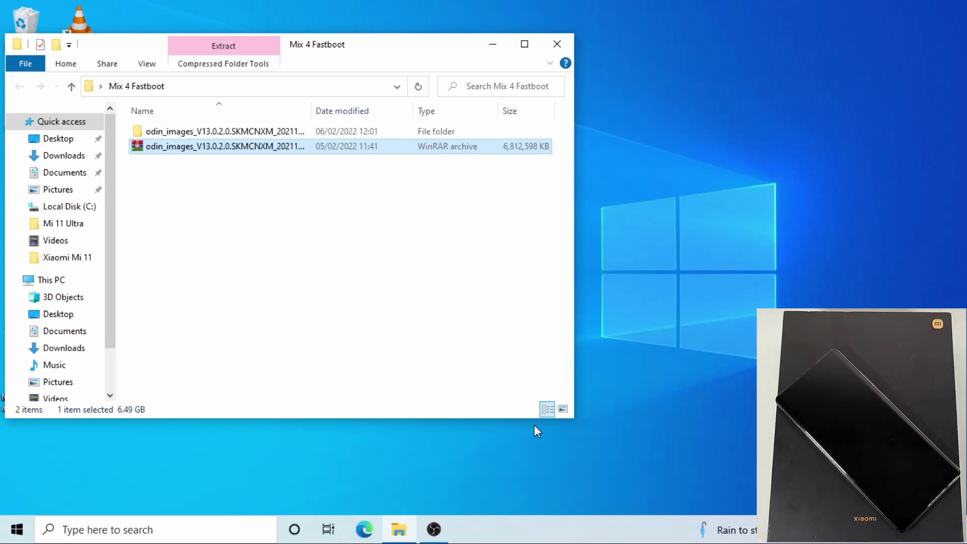
Copy the inner odin_images_V13.0.2.0.SKMCNXM folder and paste it into the root of C:.
double_click(246, 131)
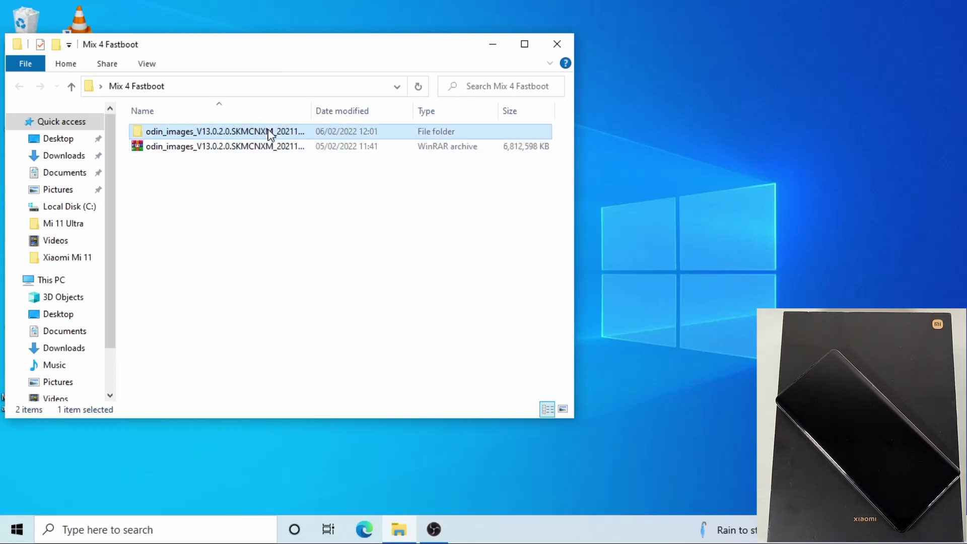
right_click(230, 140)
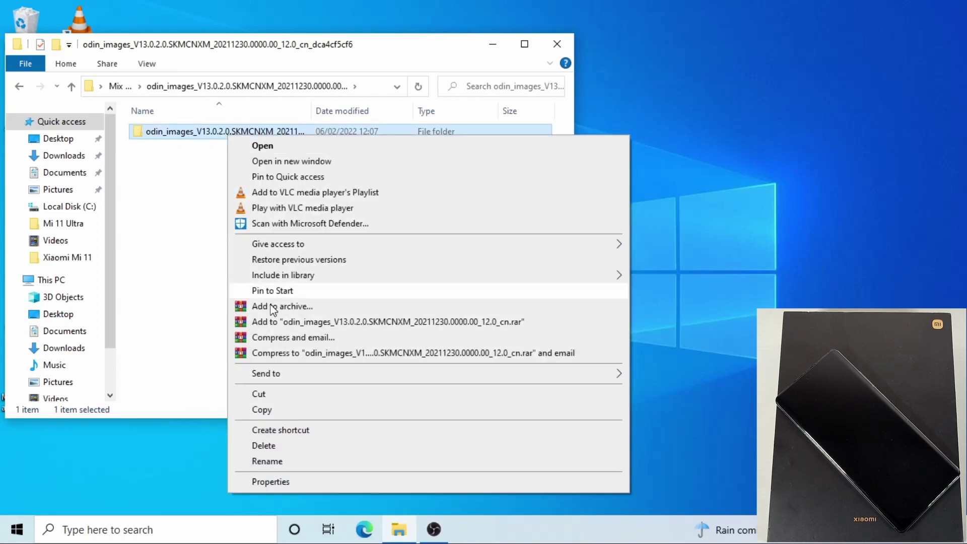
click(273, 411)
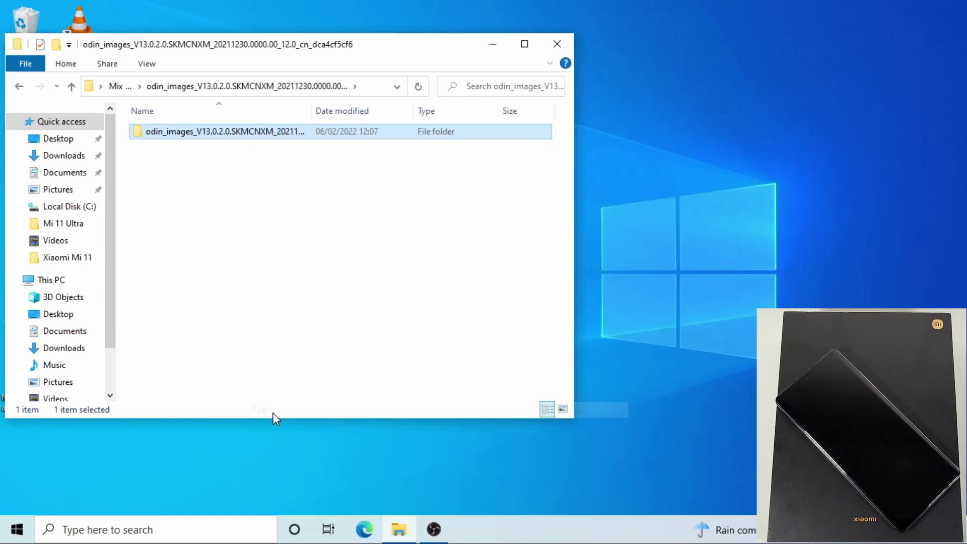
click(74, 209)
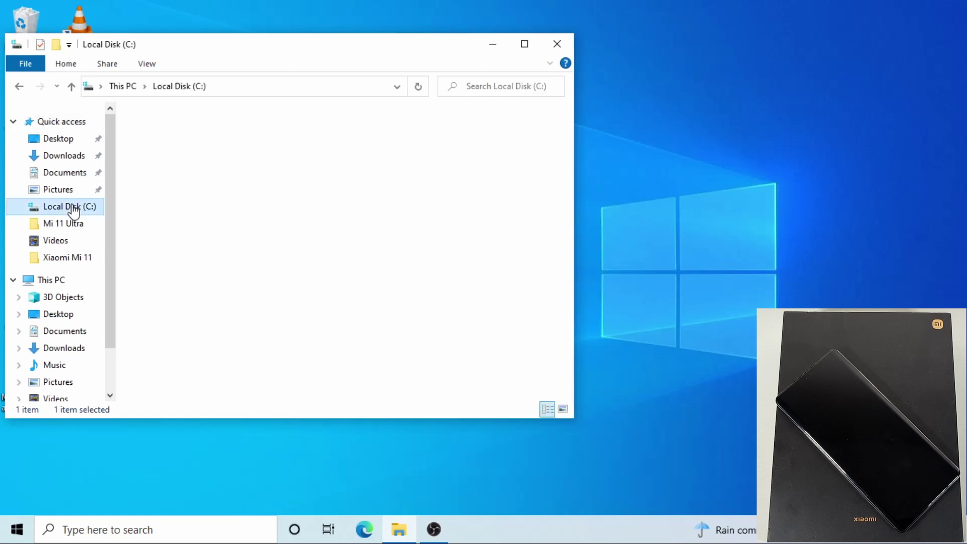
right_click(160, 340)
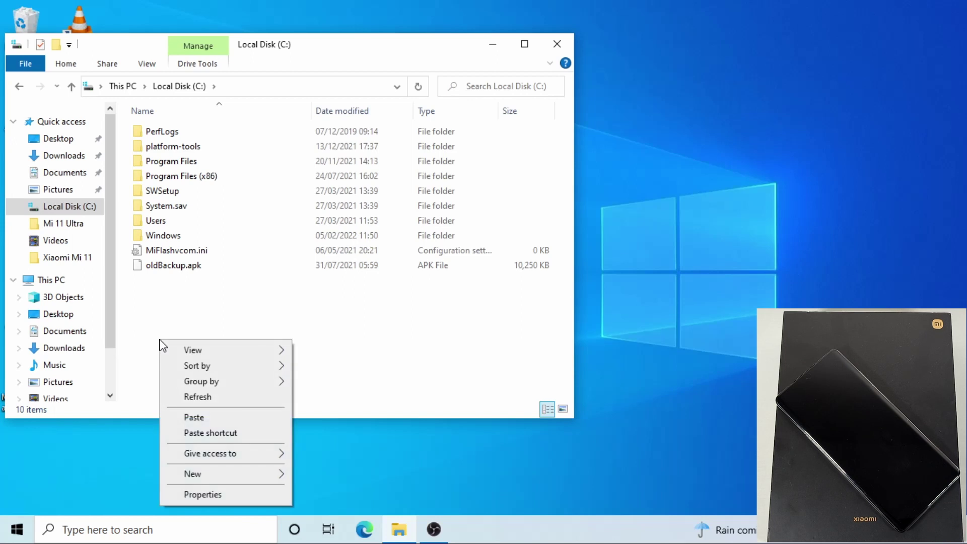
click(206, 418)
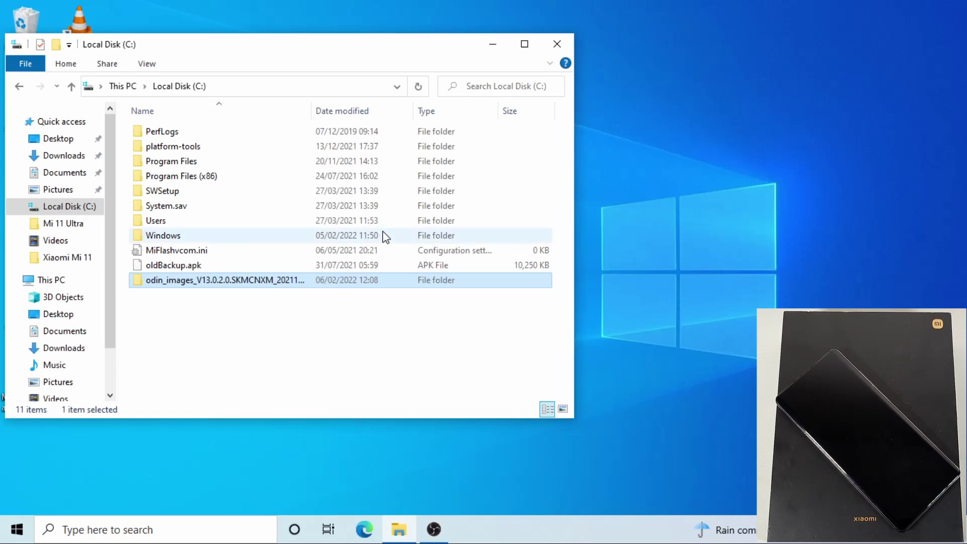
Close the C: window, launch Chrome and search Google for 'miui download'.
click(555, 43)
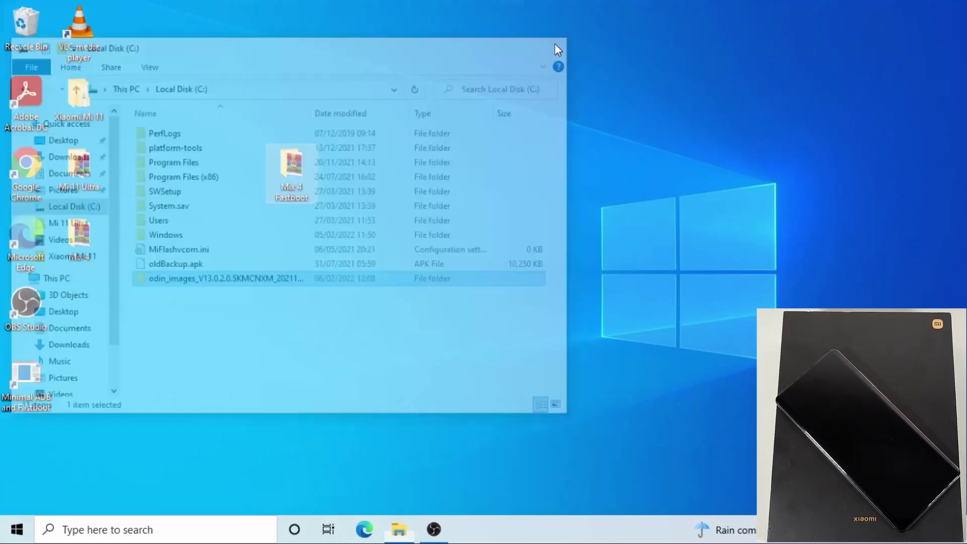
click(21, 170)
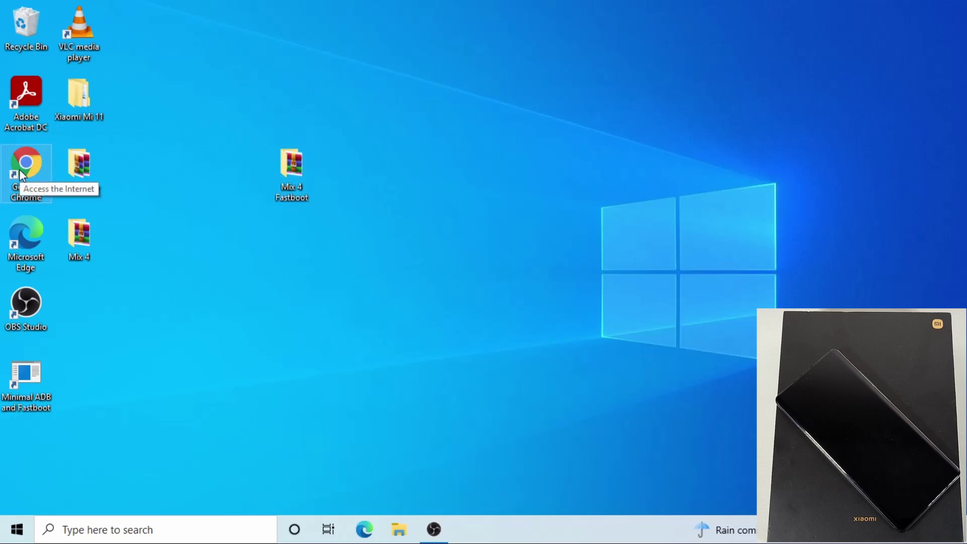
double_click(19, 169)
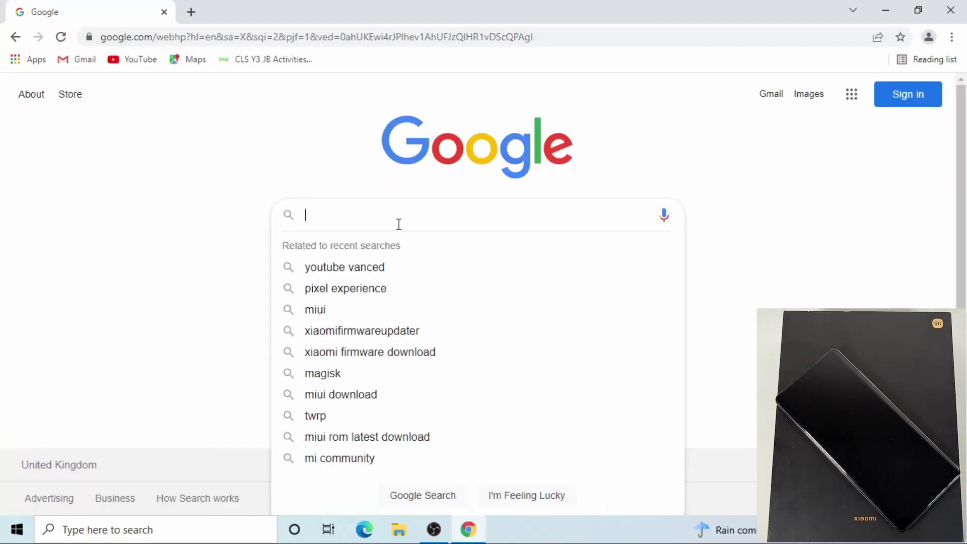
text(miui)
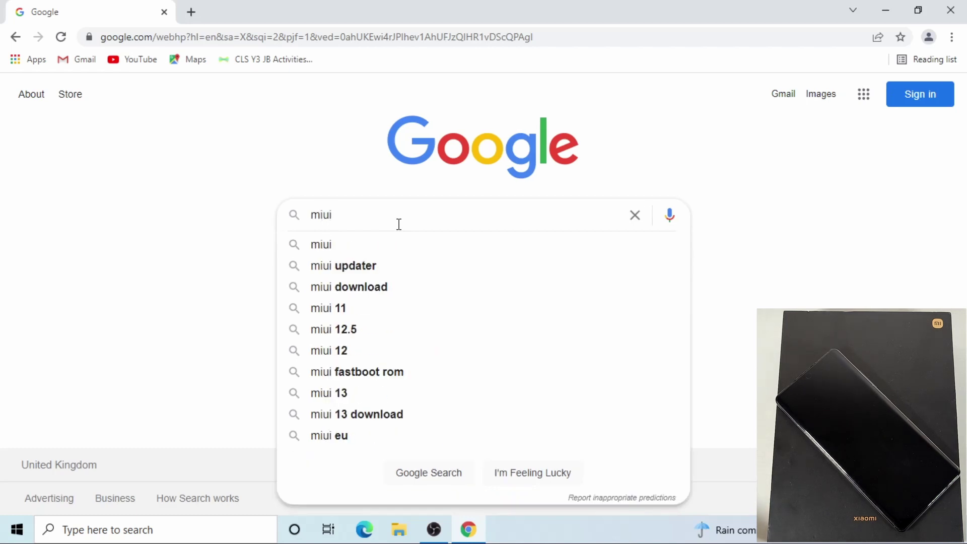
click(354, 267)
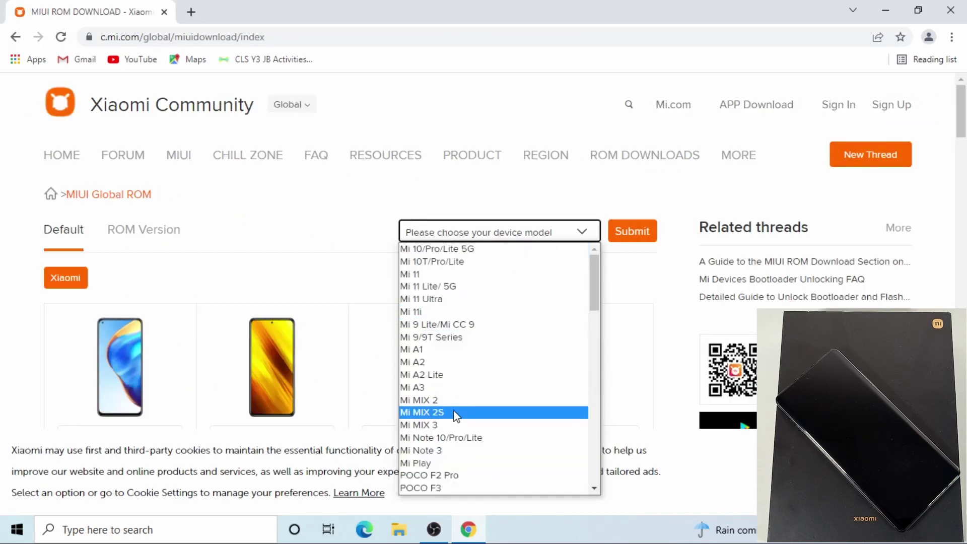
Choose Mi 11, open the Fastboot Update guide and download the MIUI ROM Flashing Tool.
click(425, 273)
click(632, 231)
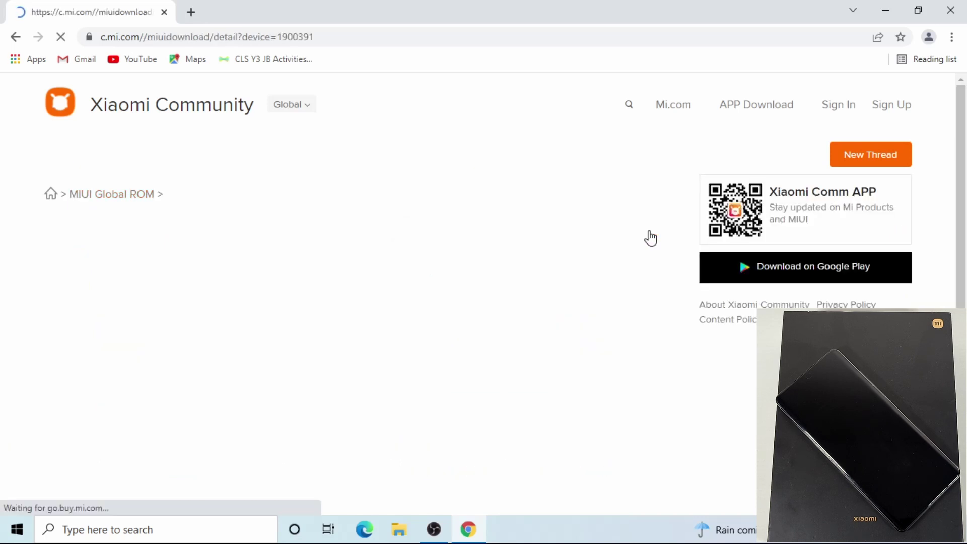
scroll(242, 327, down, 3)
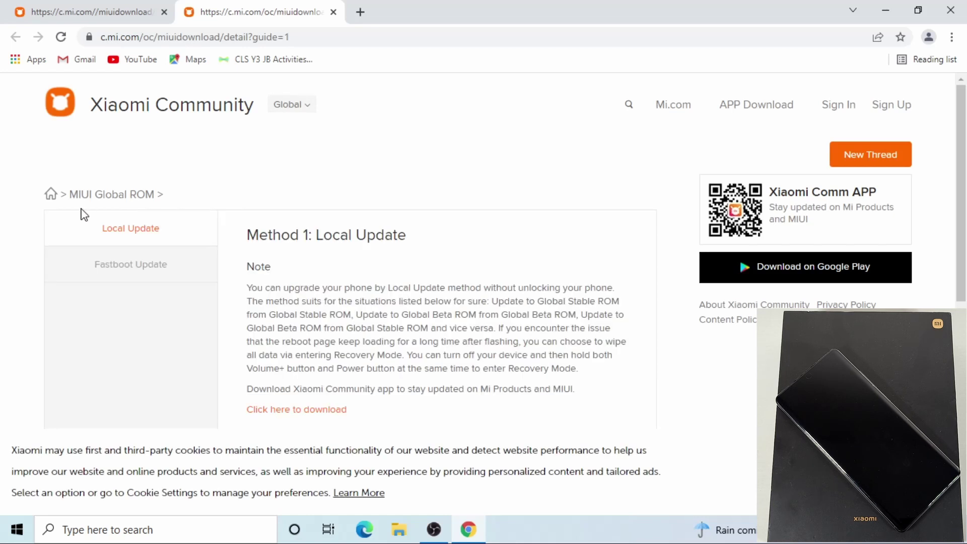
click(125, 266)
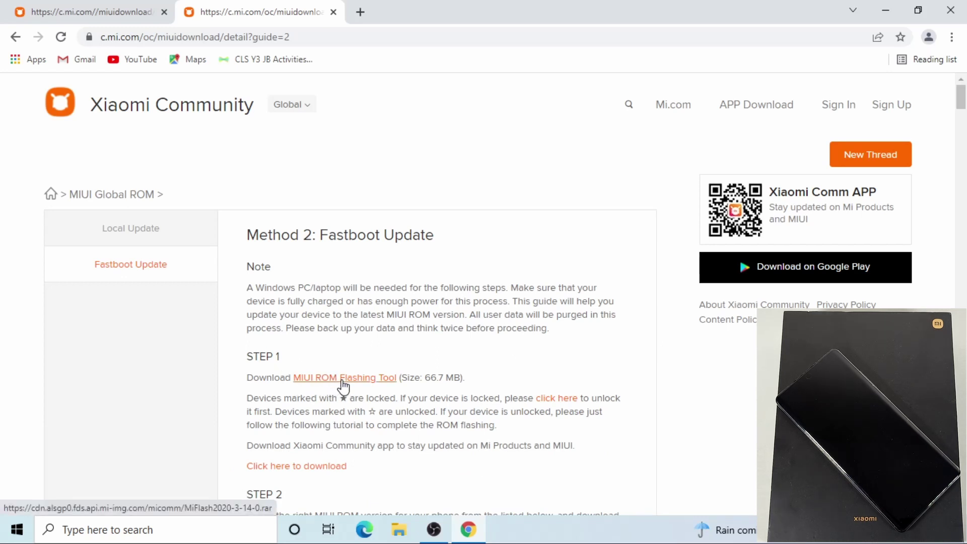
click(342, 381)
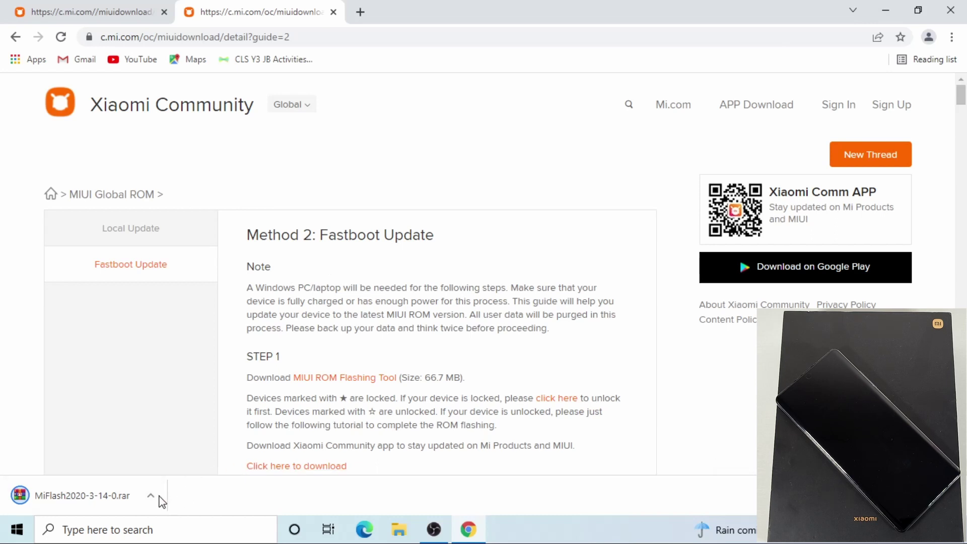
Show the finished MiFlash2020-3-14-0.rar download in its Downloads folder.
click(150, 498)
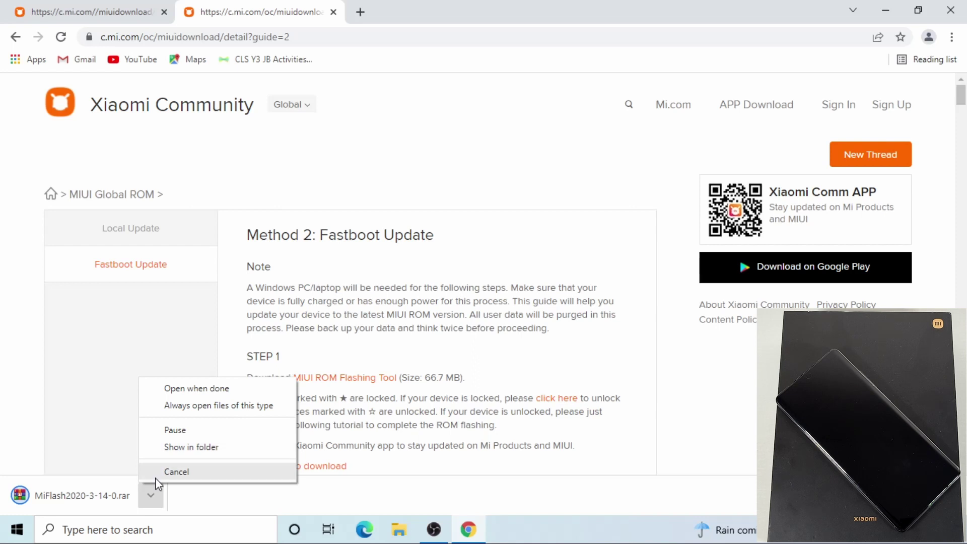
click(208, 513)
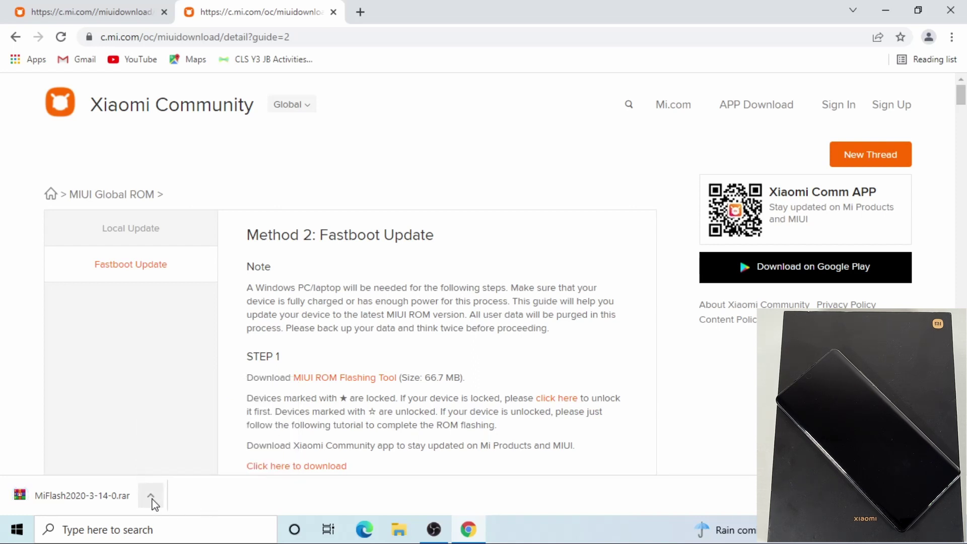
click(153, 502)
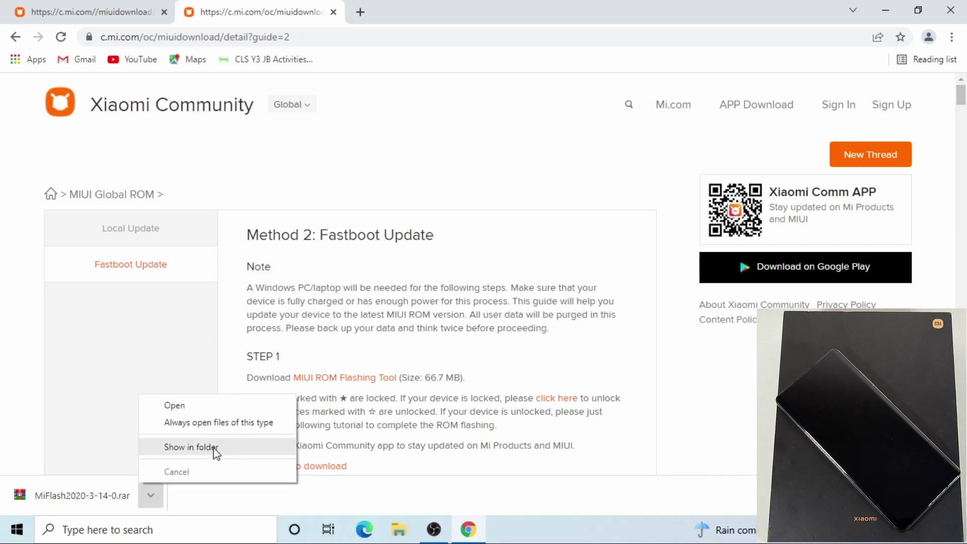
click(217, 452)
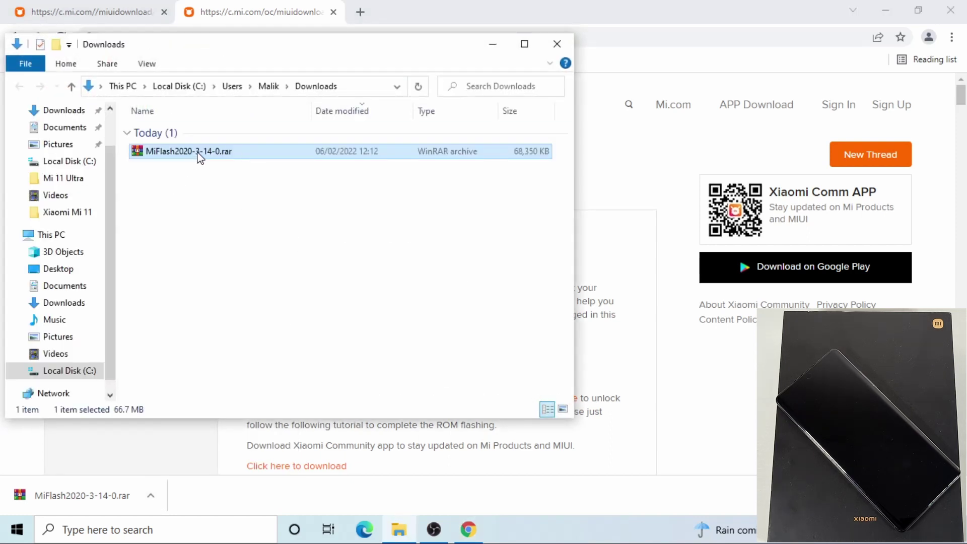
Cut MiFlash2020-3-14-0.rar from Downloads and paste it into the Mix 4 Fastboot folder.
double_click(200, 154)
right_click(200, 157)
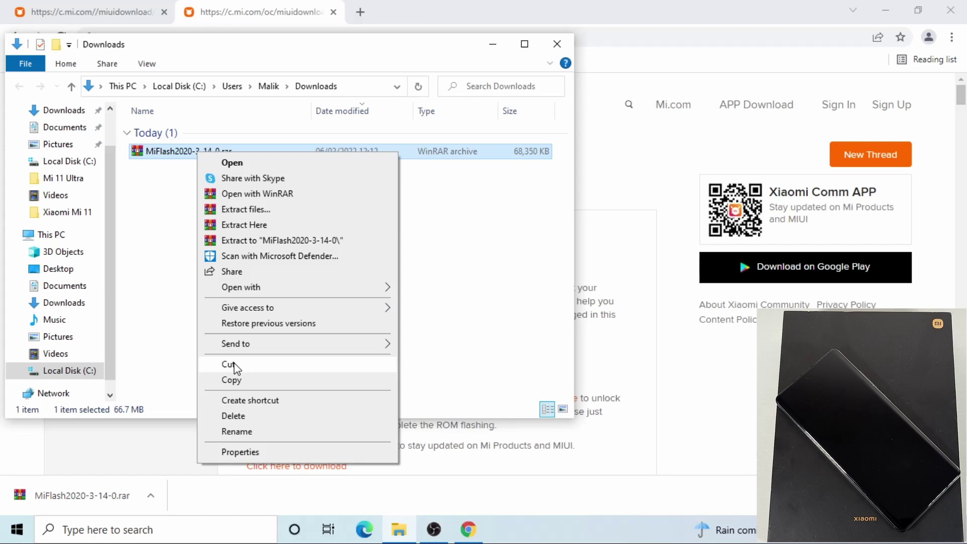
click(234, 365)
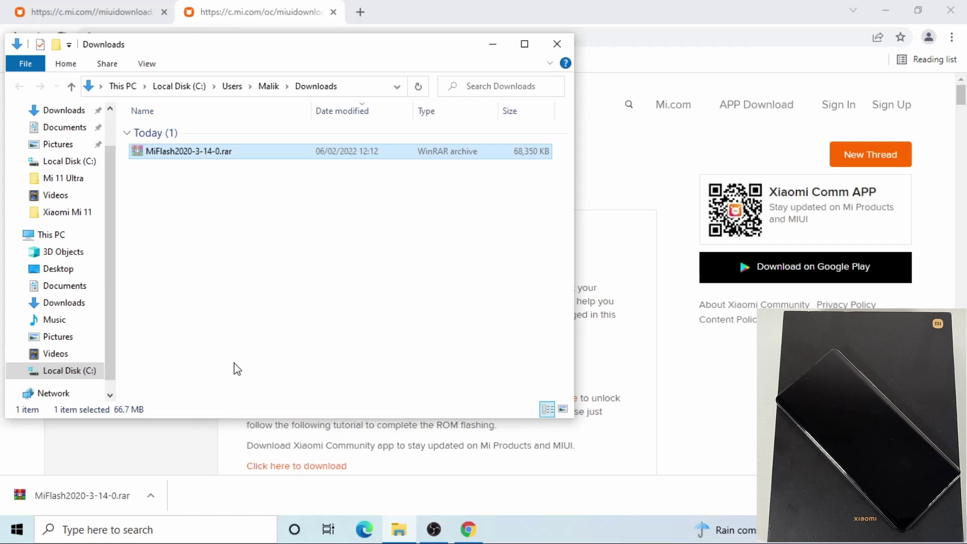
click(893, 8)
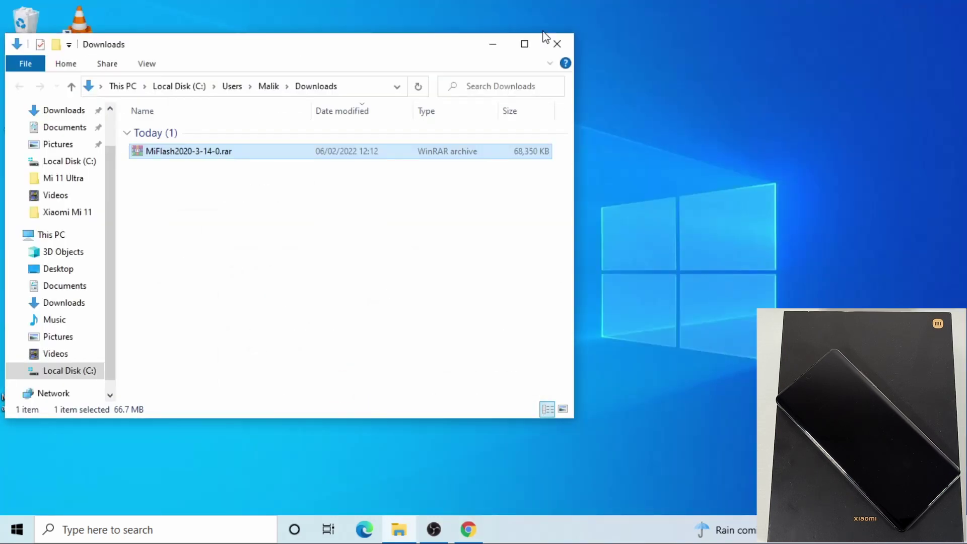
click(492, 50)
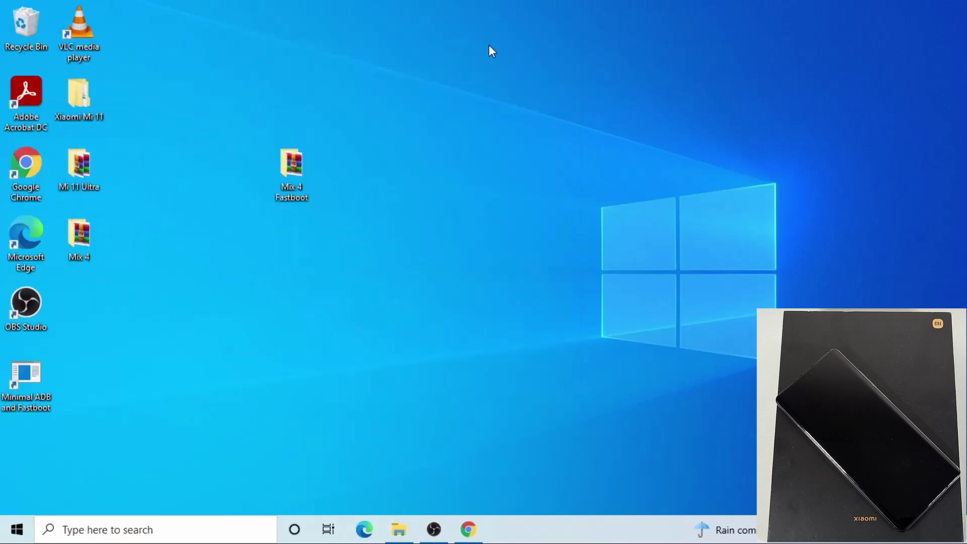
double_click(292, 180)
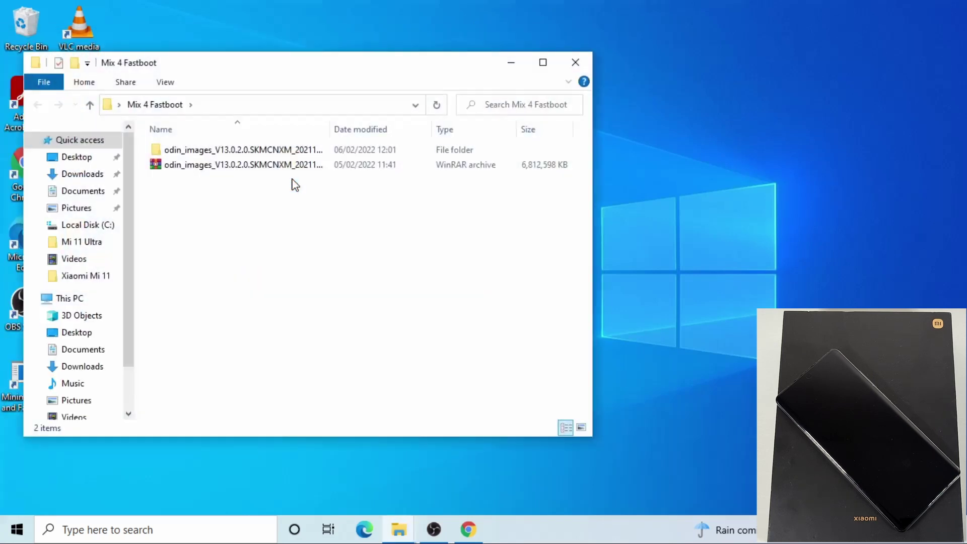
right_click(286, 246)
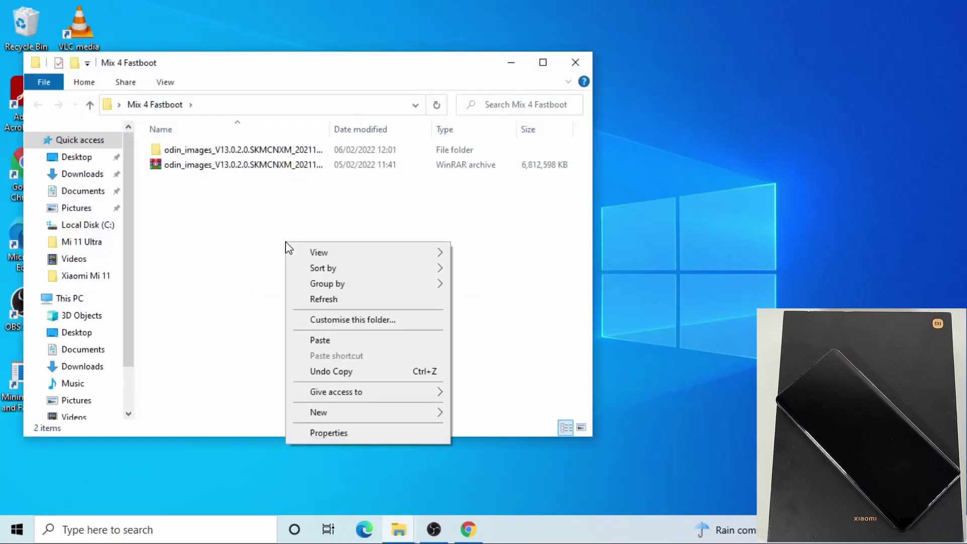
click(322, 341)
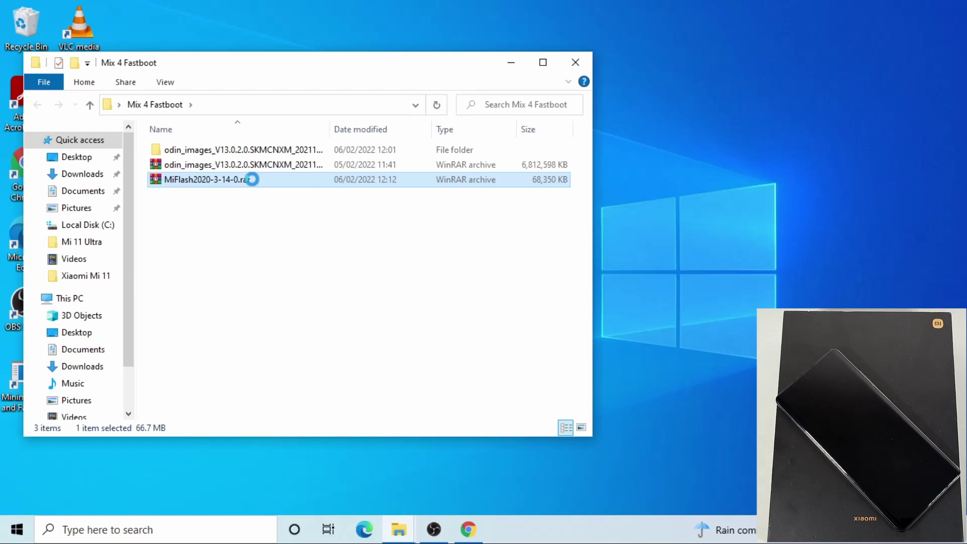
right_click(252, 180)
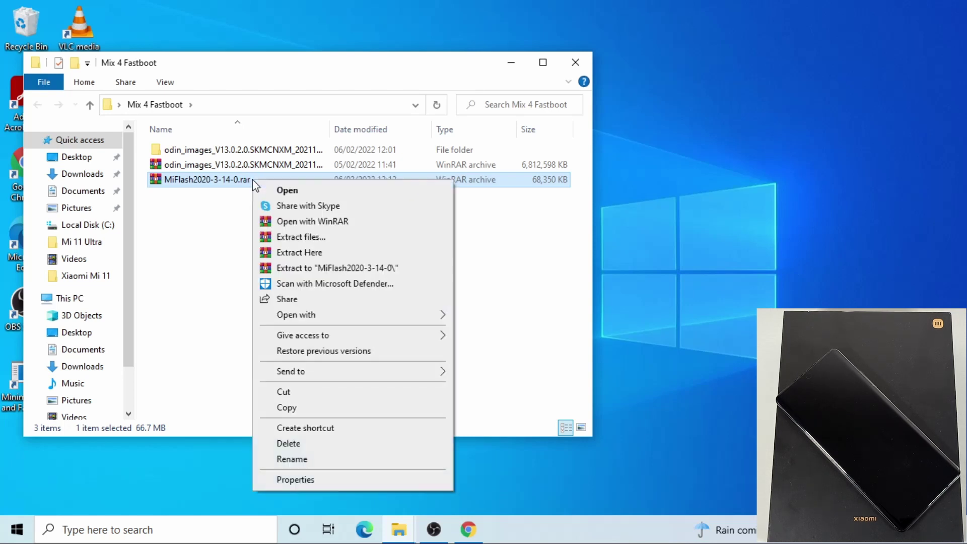
Extract MiFlash2020-3-14-0.rar to Mix 4 Fastboot\MiFlash2020-3-14-0 and select the new folder.
click(304, 237)
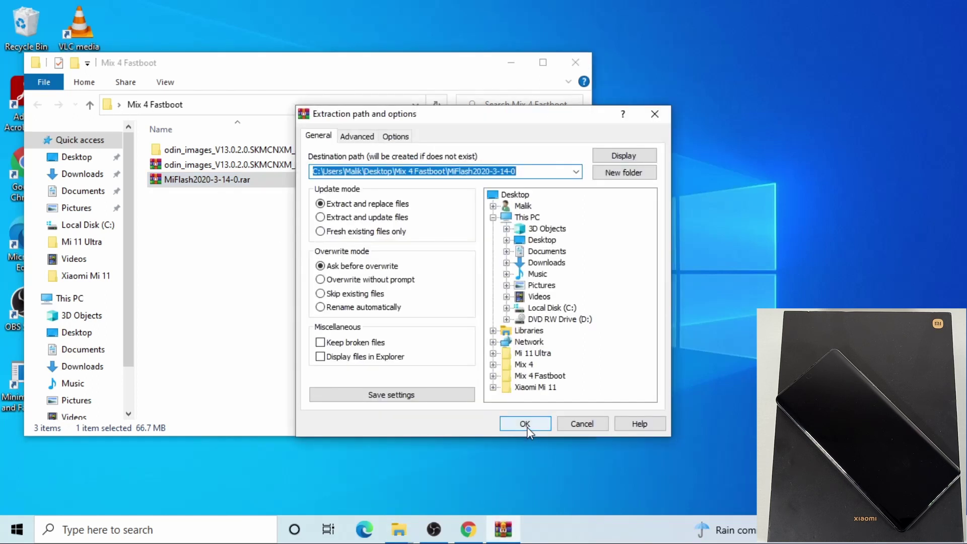
click(527, 427)
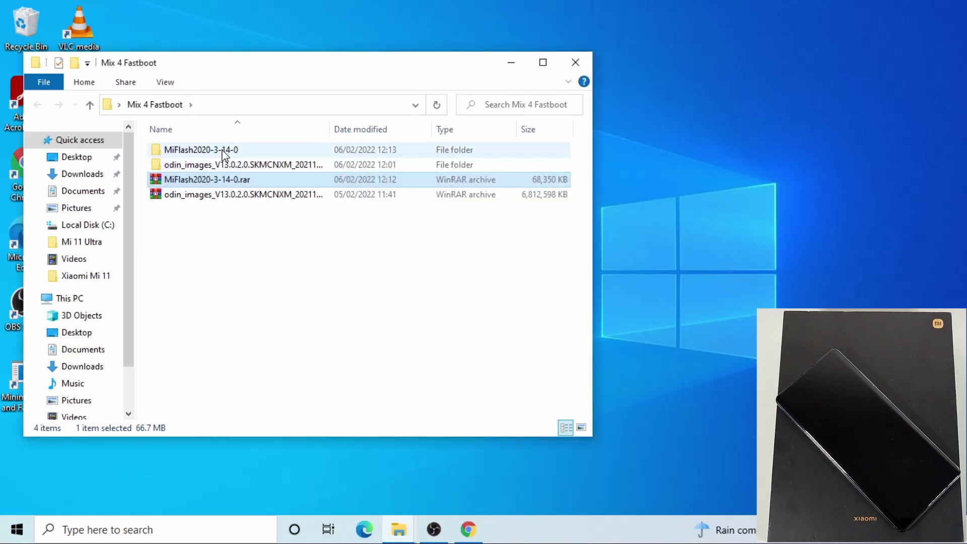
click(222, 151)
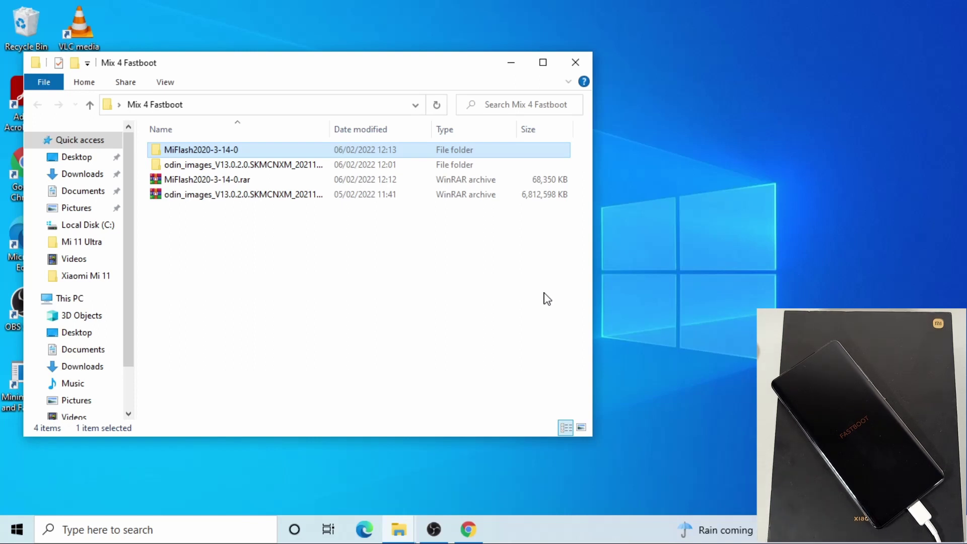
Open Command Prompt and run 'fastboot devices' to list the connected phone.
click(81, 534)
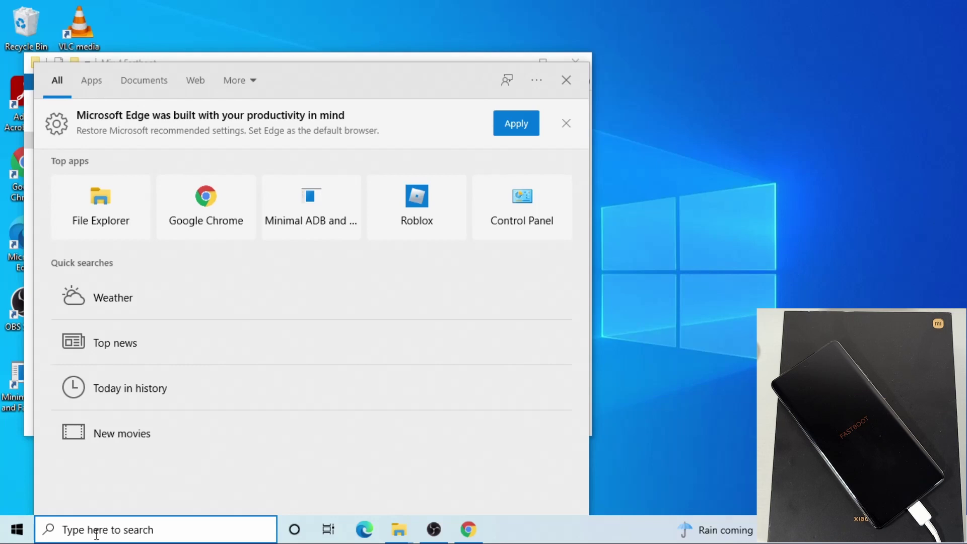
text(cm)
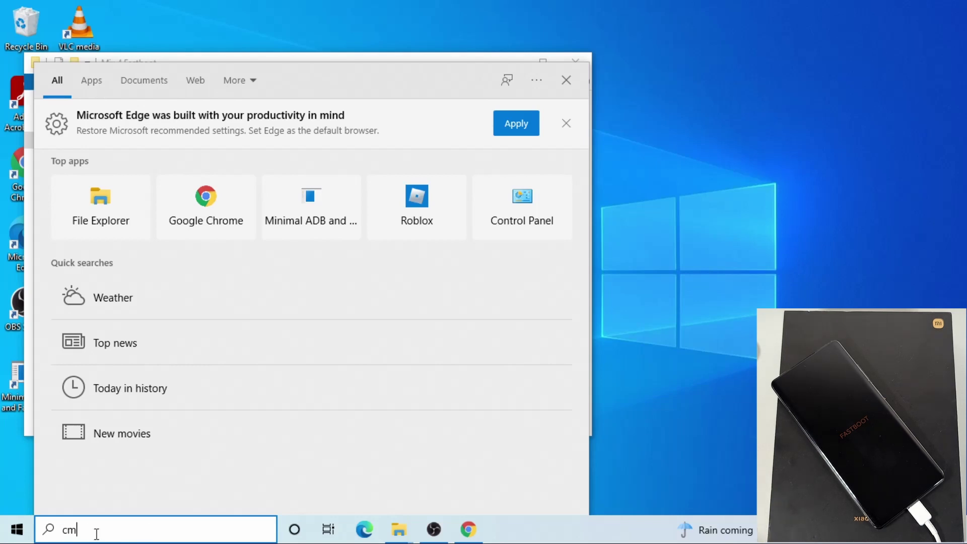
text(d)
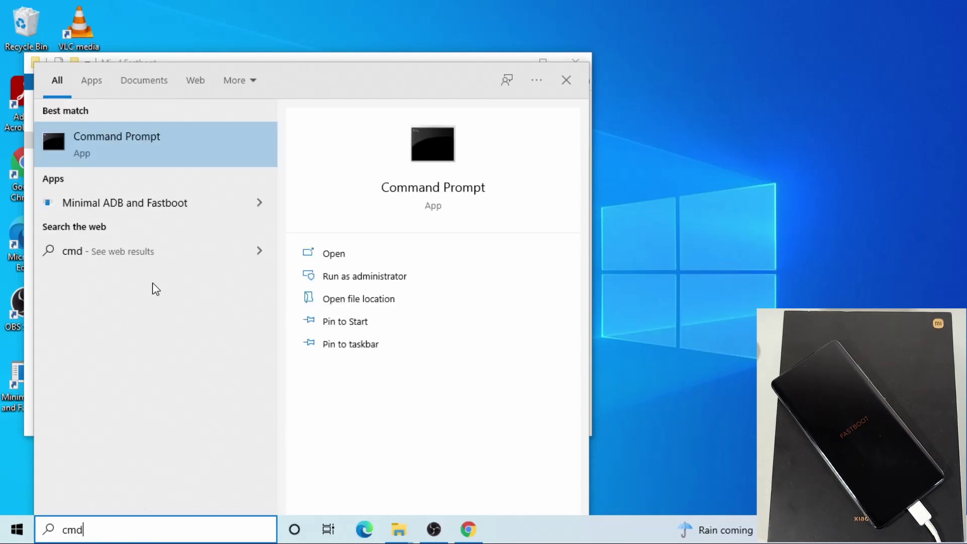
click(172, 135)
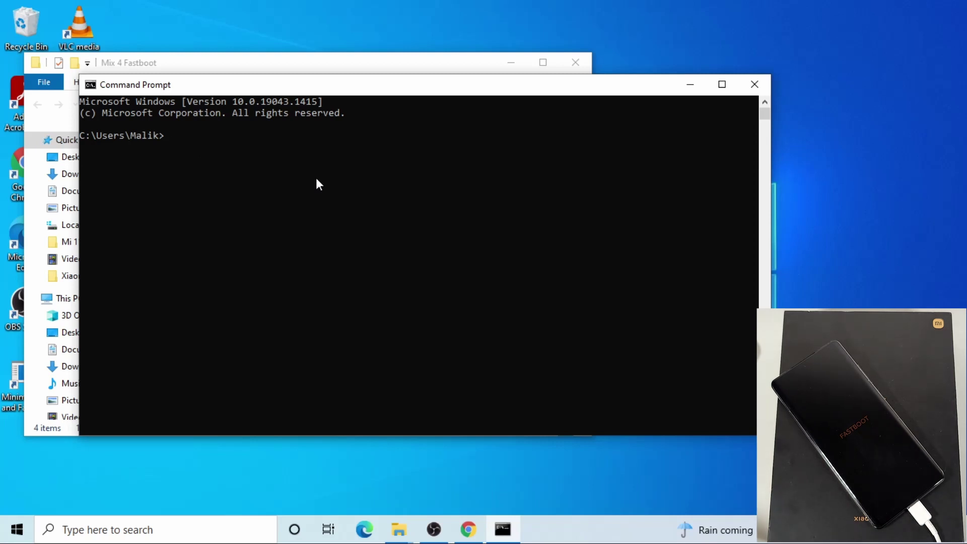
text(f)
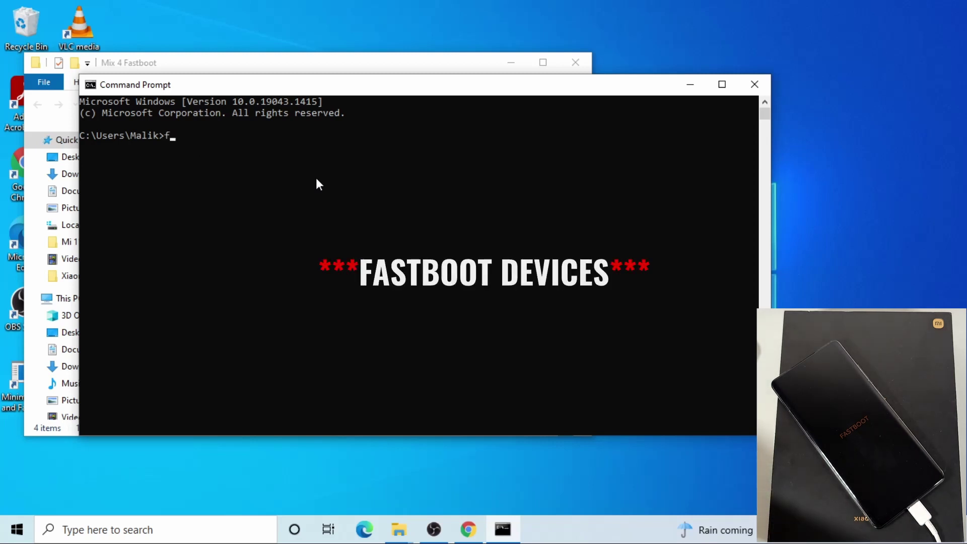
text(astboot d)
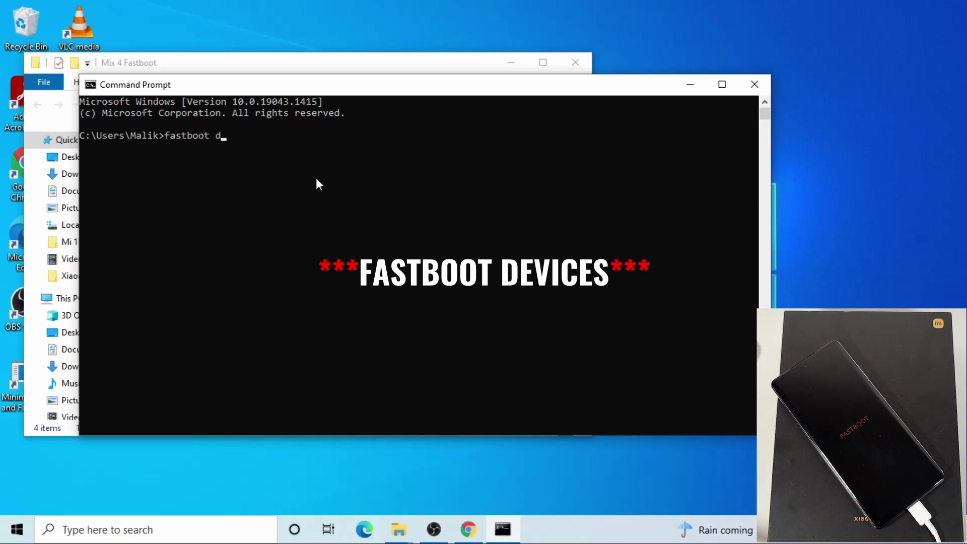
text(evices)
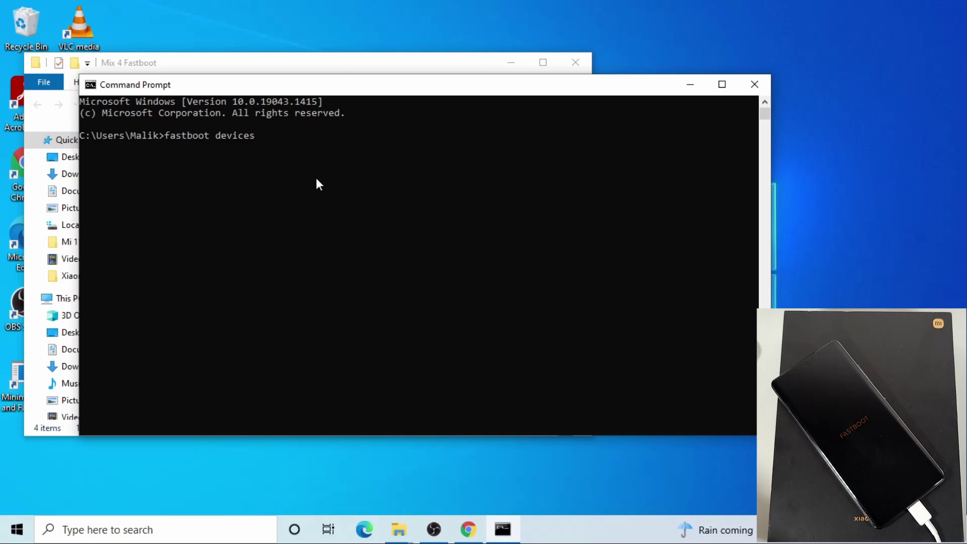
key(Return)
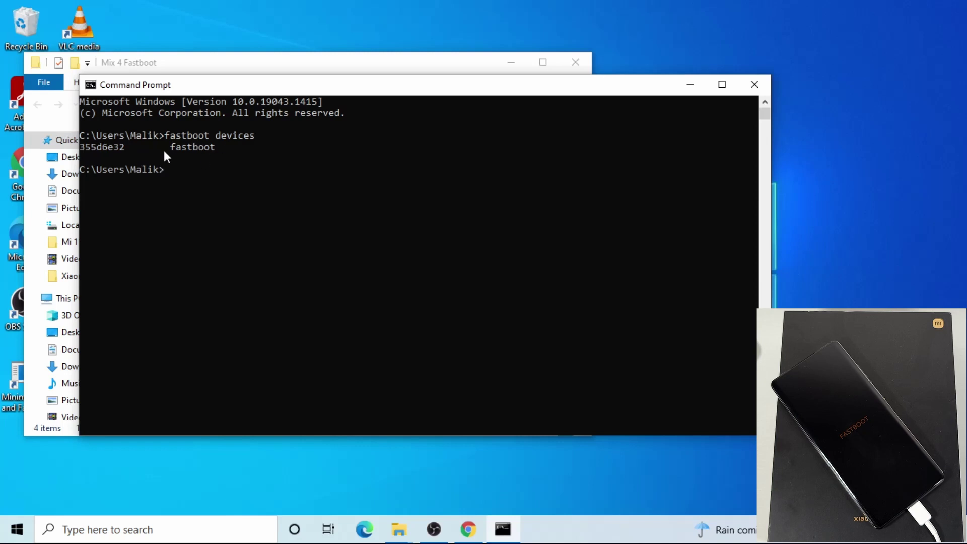
Close Command Prompt, open MiFlash2020-3-14-0 and run XiaoMiFlash.exe as administrator.
key(alt+F4)
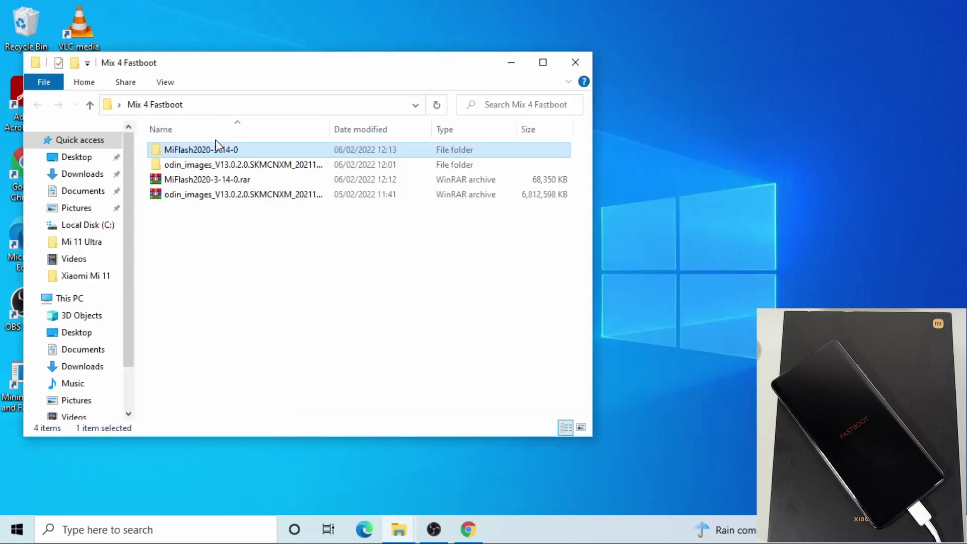
key(Return)
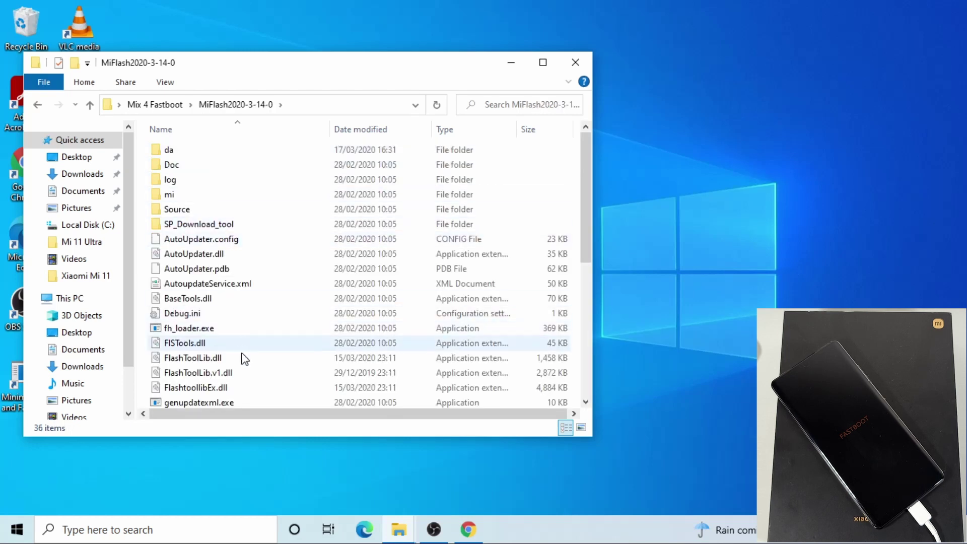
scroll(255, 364, down, 1)
scroll(254, 364, down, 2)
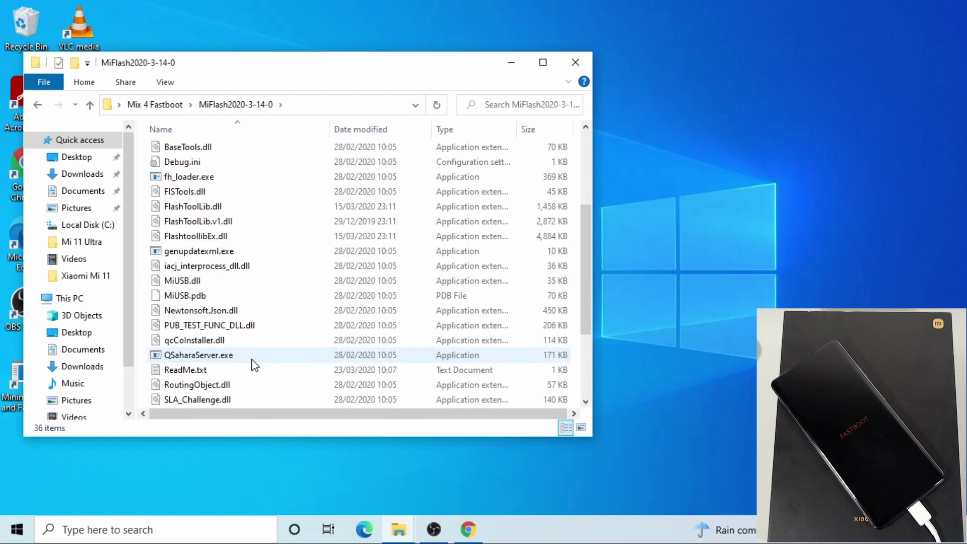
scroll(254, 365, down, 3)
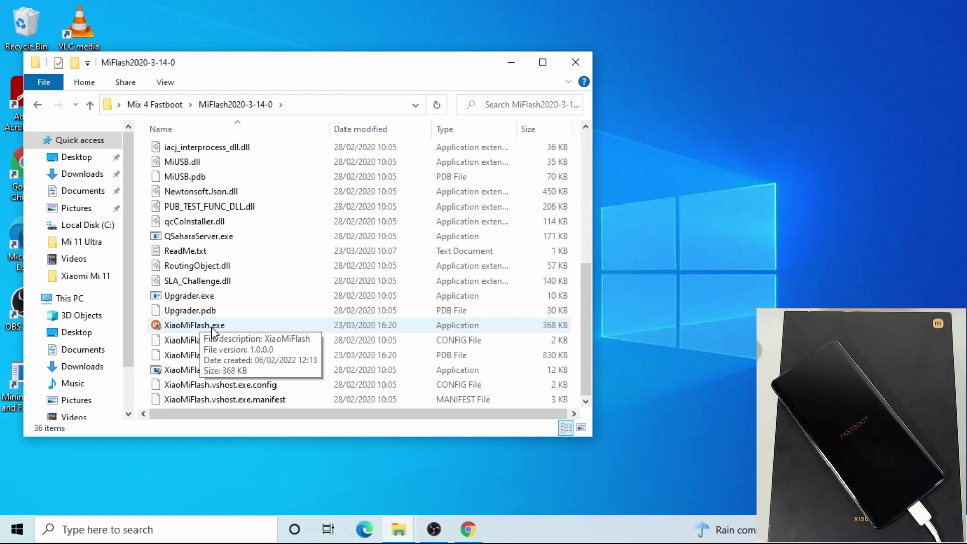
right_click(212, 327)
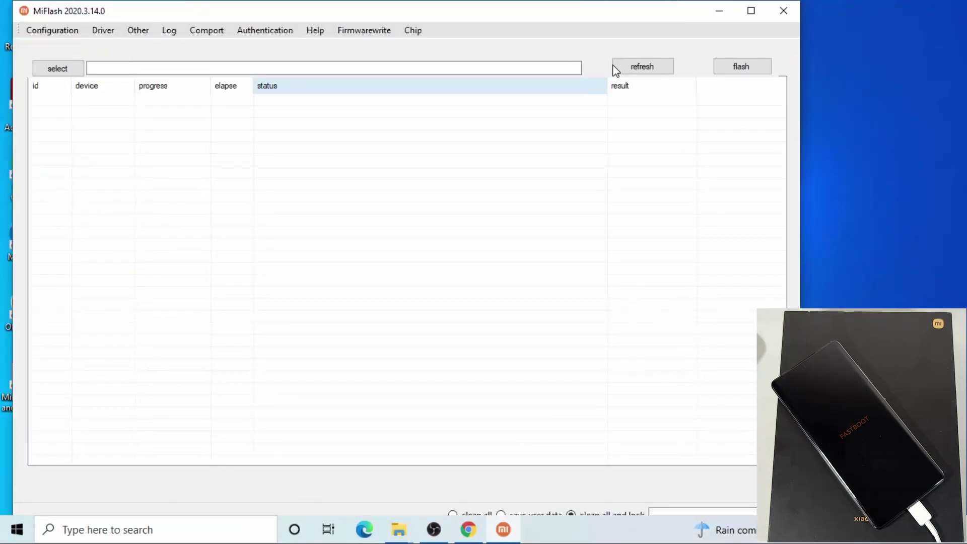
Maximize MiFlash, select the C:\odin_images_V13.0.2.0.SKMCNXM_20211230.0000.00_12.0_cn ROM folder, and refresh devices.
click(753, 11)
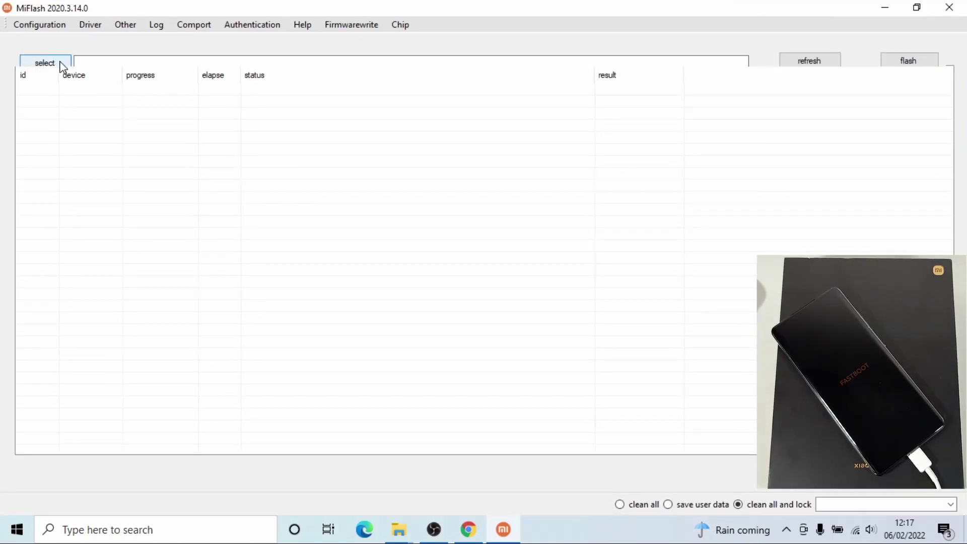
click(44, 62)
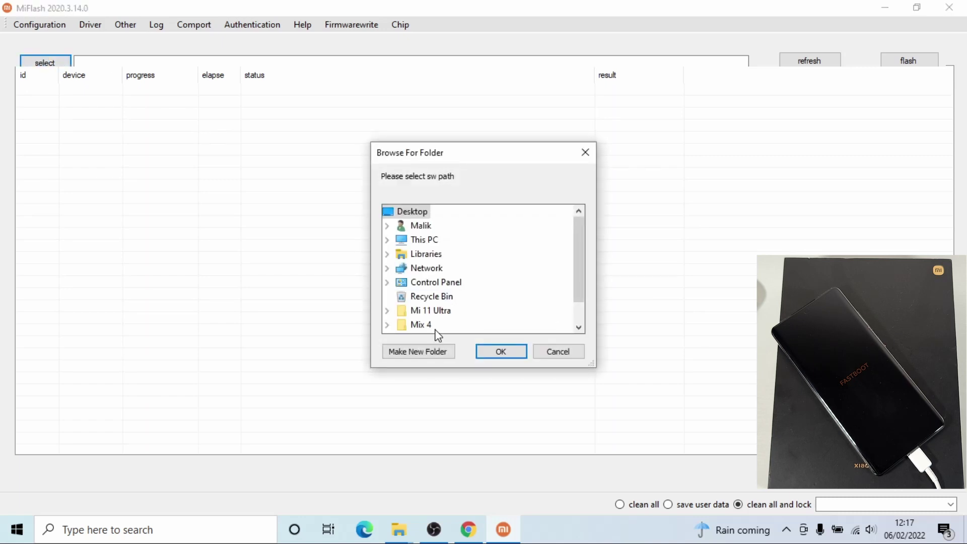
click(579, 327)
click(578, 327)
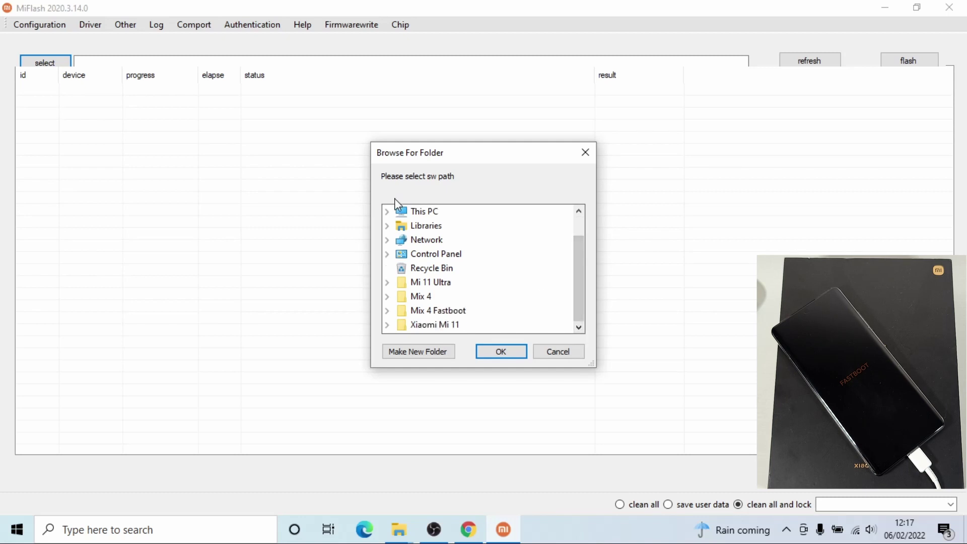
click(387, 211)
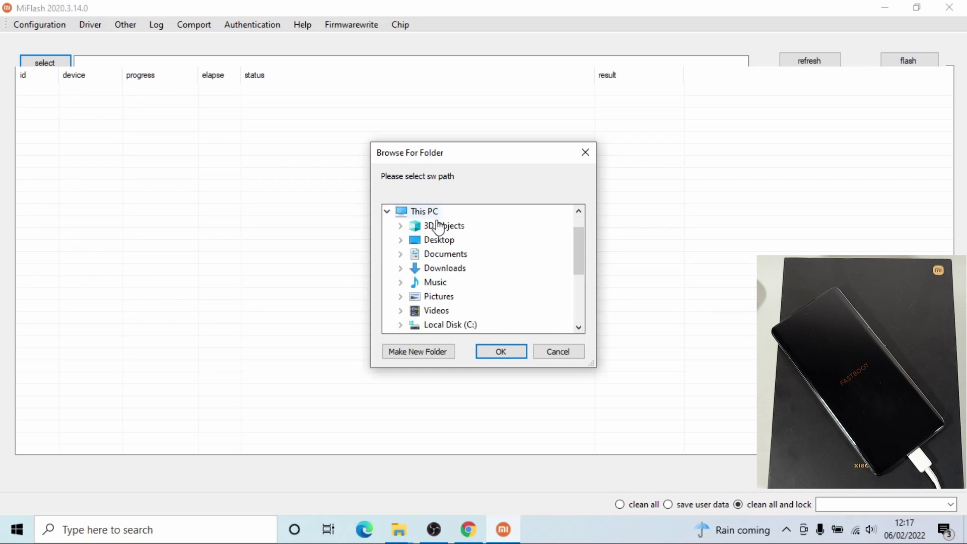
click(579, 327)
click(578, 328)
click(579, 327)
click(579, 327)
click(578, 327)
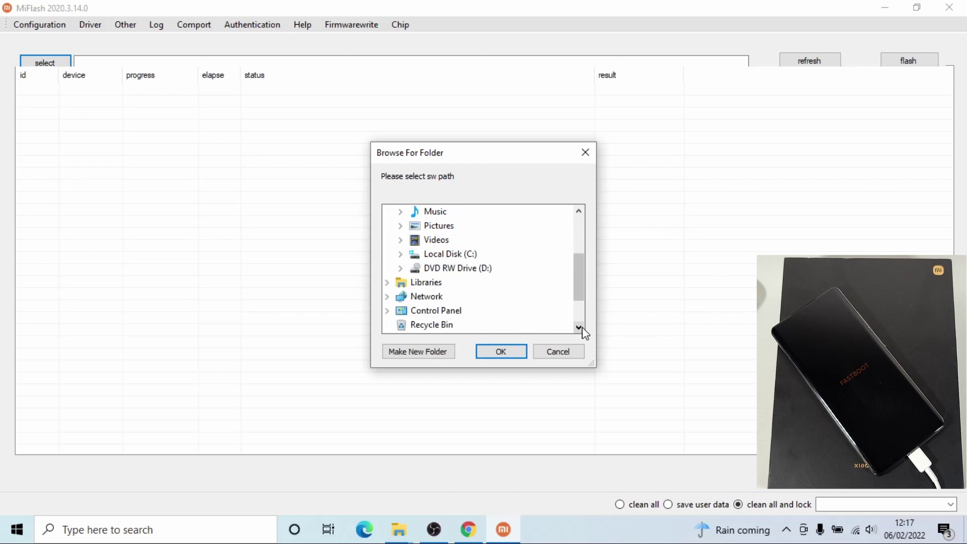
click(400, 254)
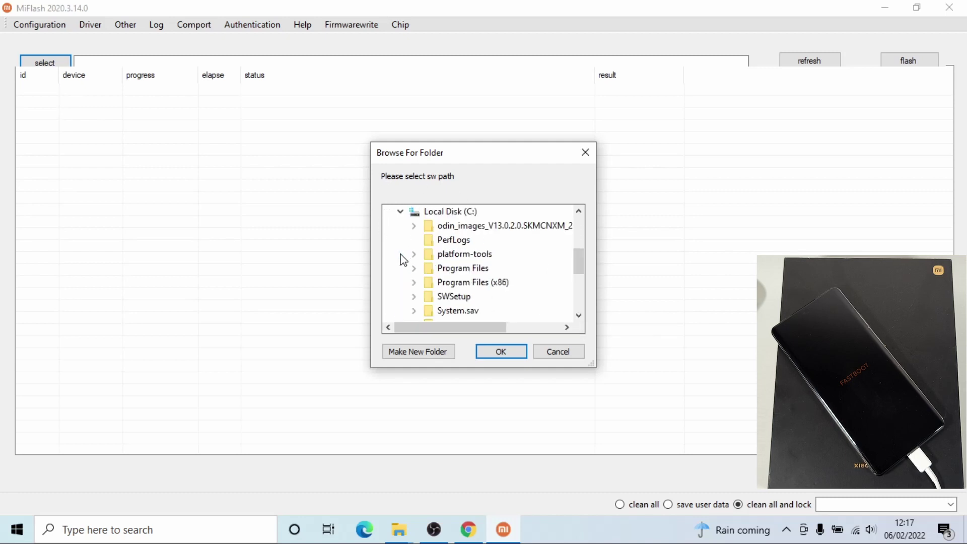
click(492, 231)
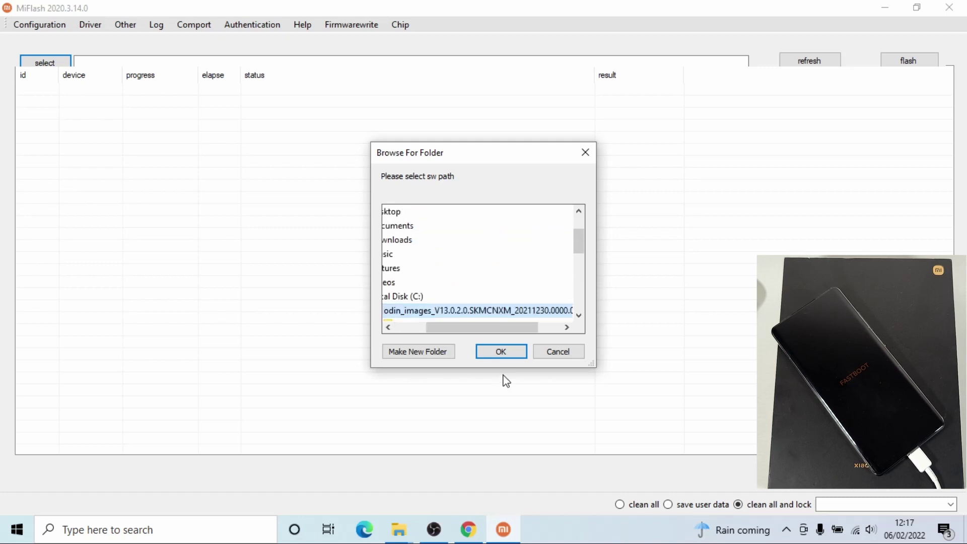
click(499, 354)
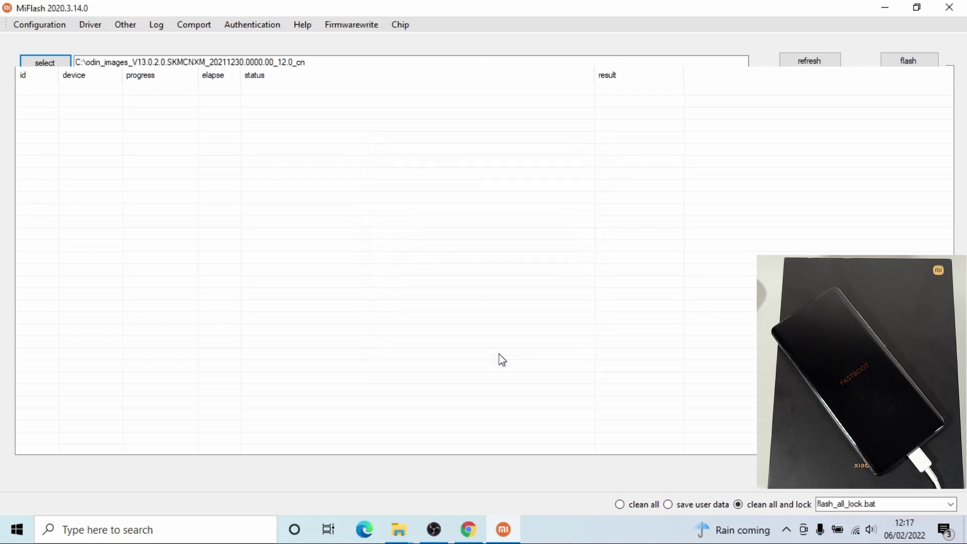
click(826, 58)
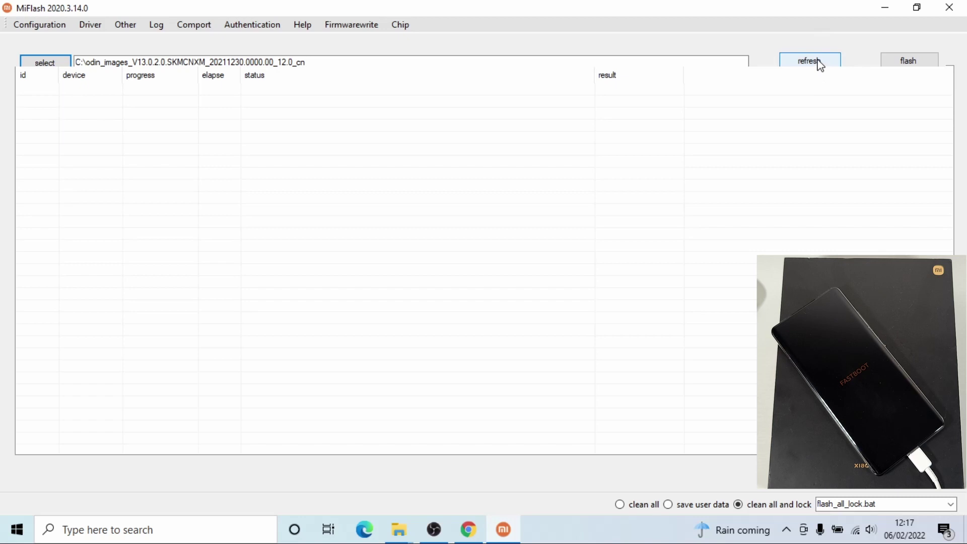
Refresh to detect the phone in fastboot mode and select the 'clean all and lock' option.
click(819, 62)
click(816, 59)
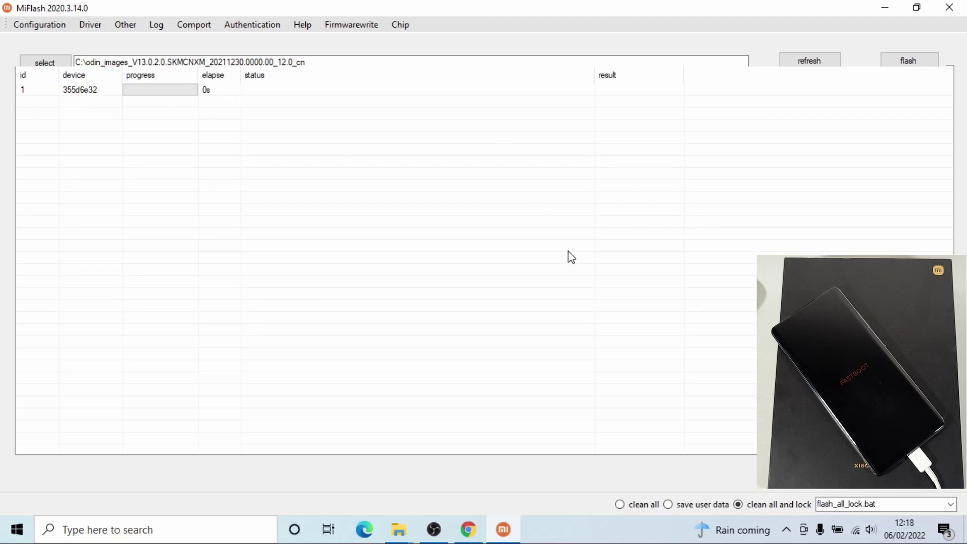
click(620, 505)
click(740, 506)
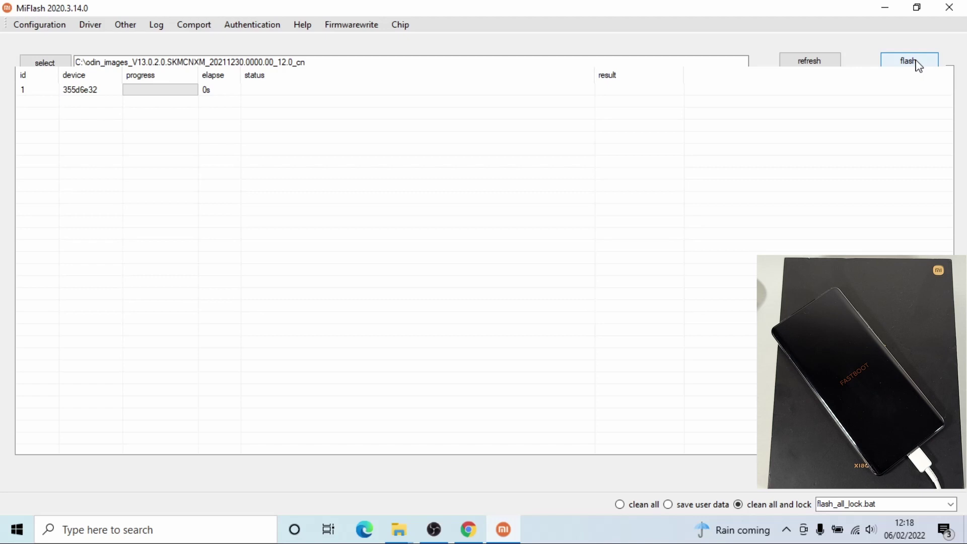
Start flashing the China ROM to device 1 with clean all and lock.
click(918, 66)
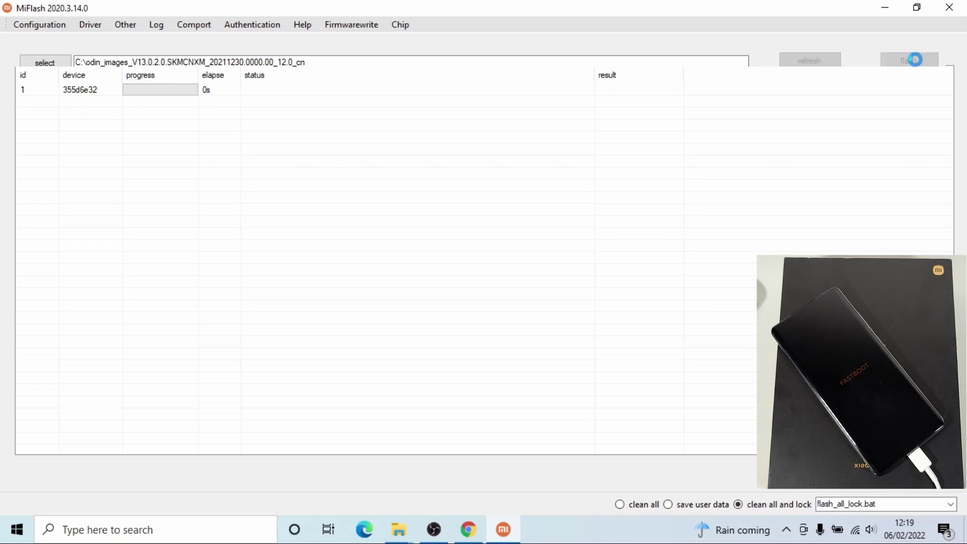